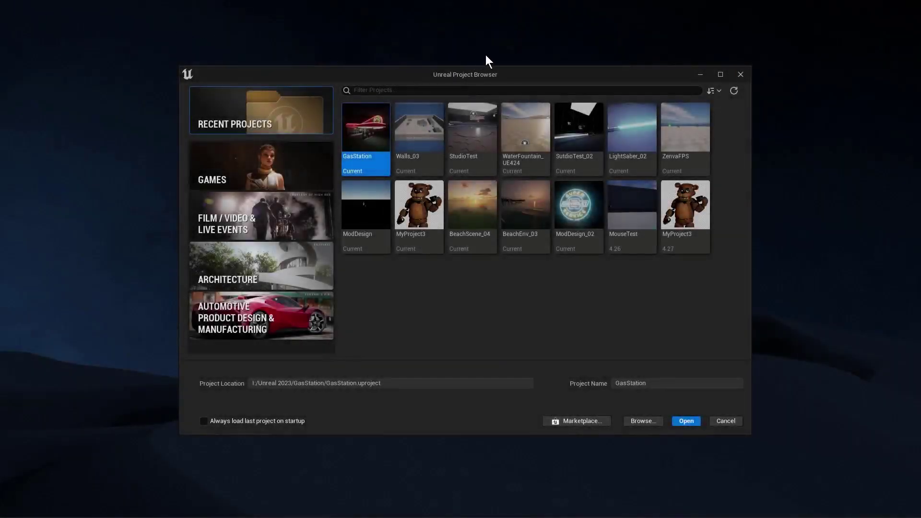
Create a blank Games project named NeonSign_04 with starter content disabled.
left_click_drag(525, 73, 525, 66)
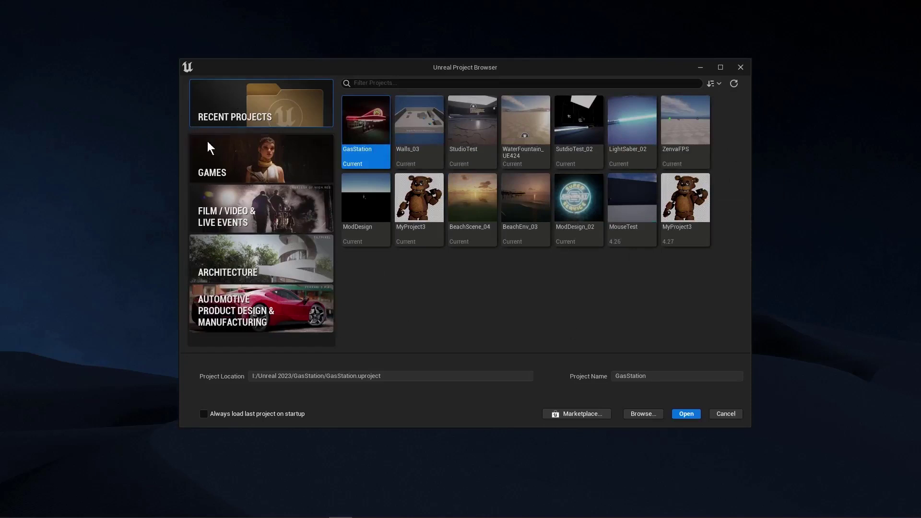
left_click(268, 161)
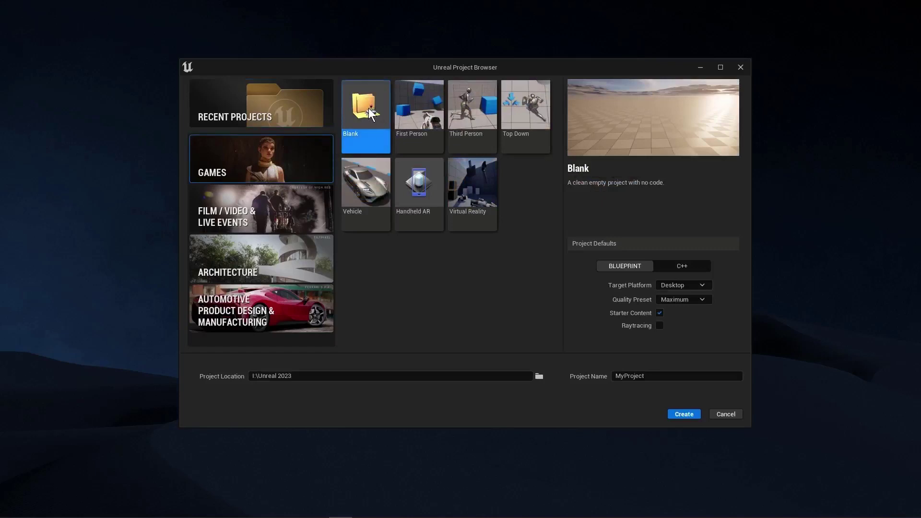
left_click(659, 313)
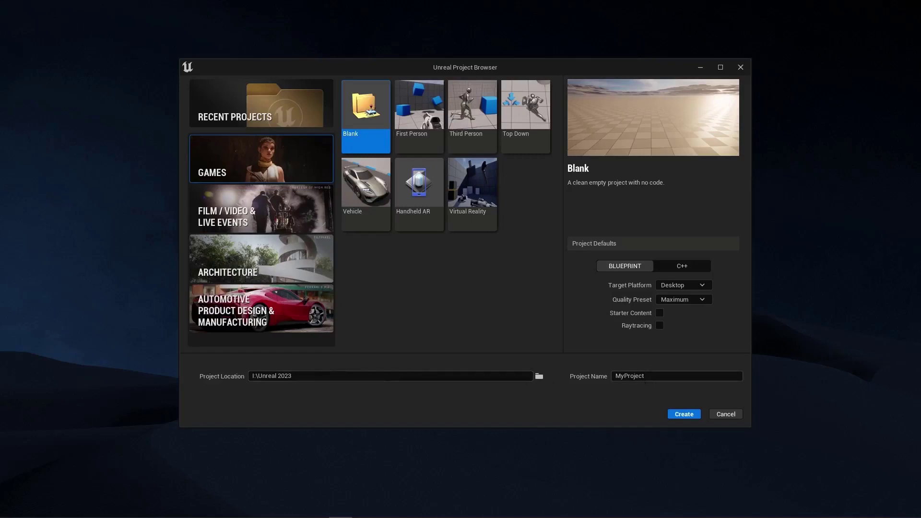
left_click(645, 378)
type("NeonSign_04")
left_click(684, 414)
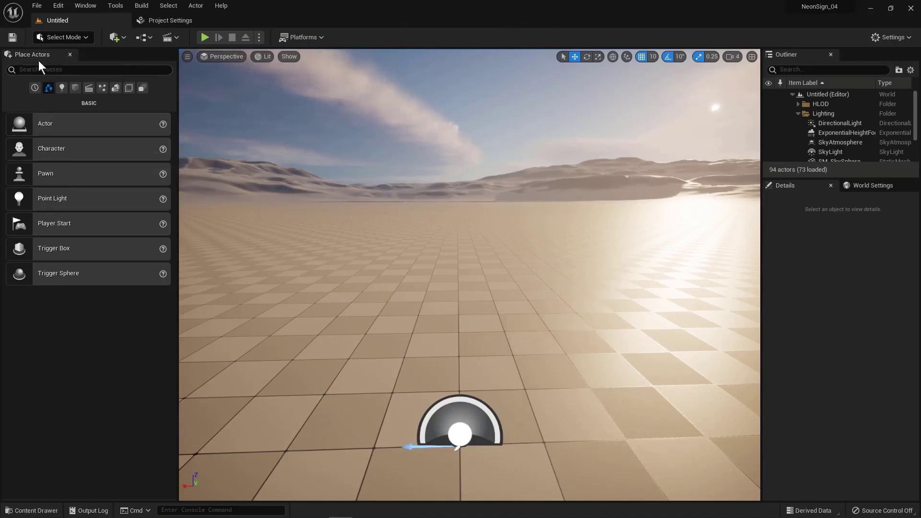
Close the list of placeable actors and create a new level named Level_01 in the Content folder.
left_click(70, 54)
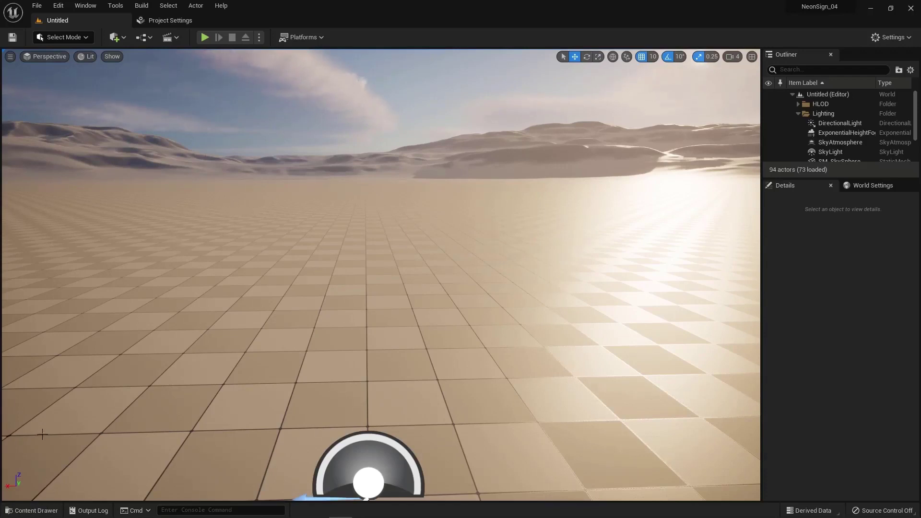
left_click(48, 511)
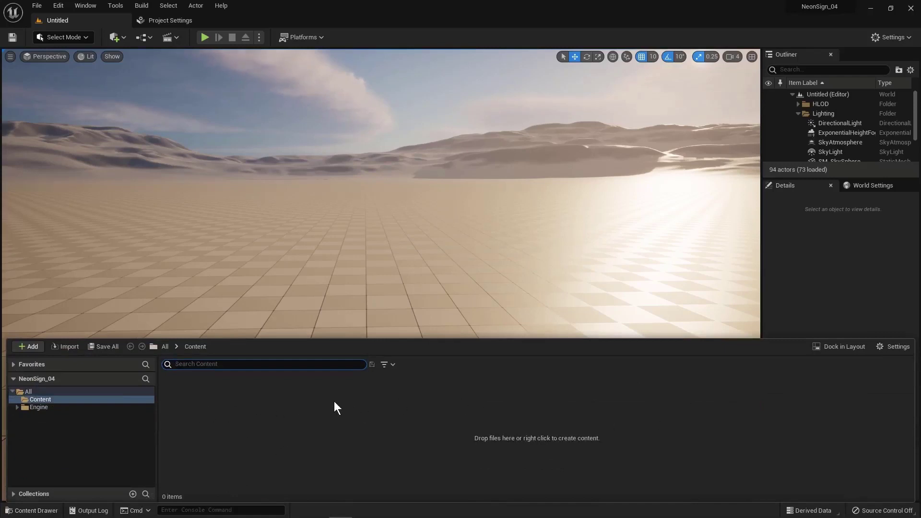
right_click(383, 398)
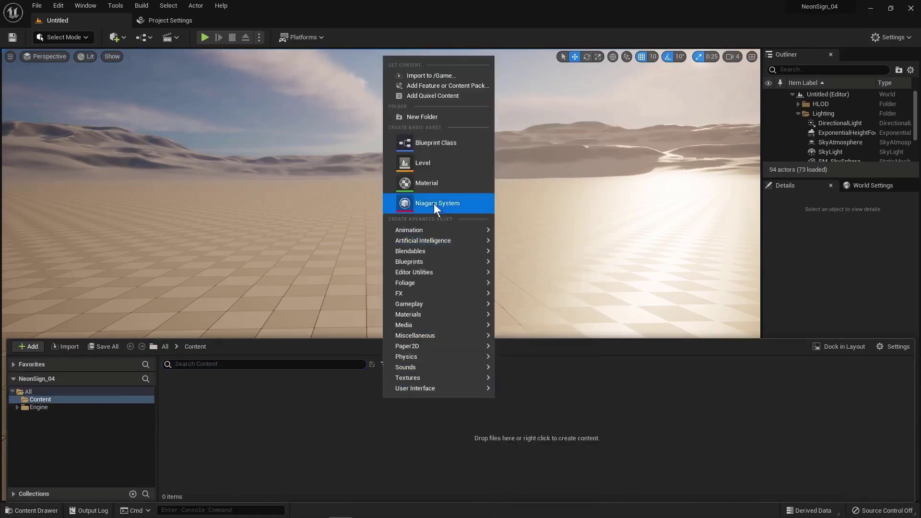
left_click(430, 162)
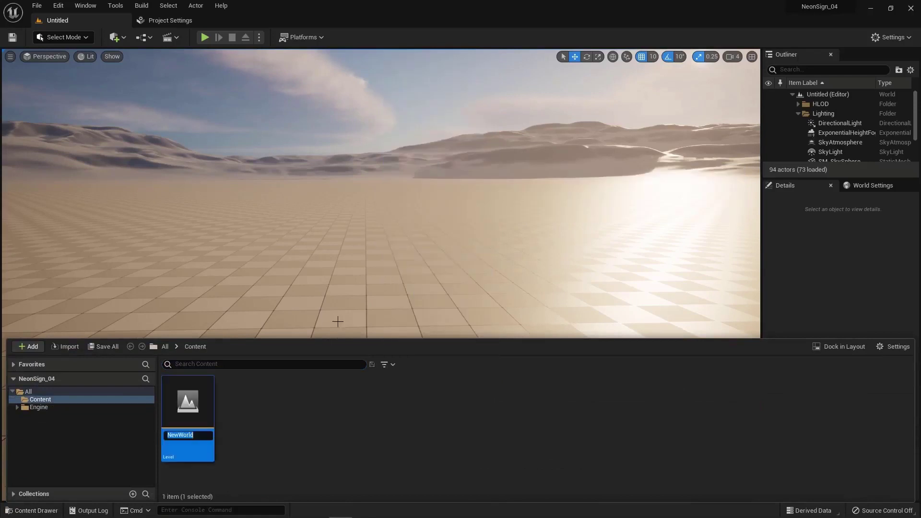
type("Level_01")
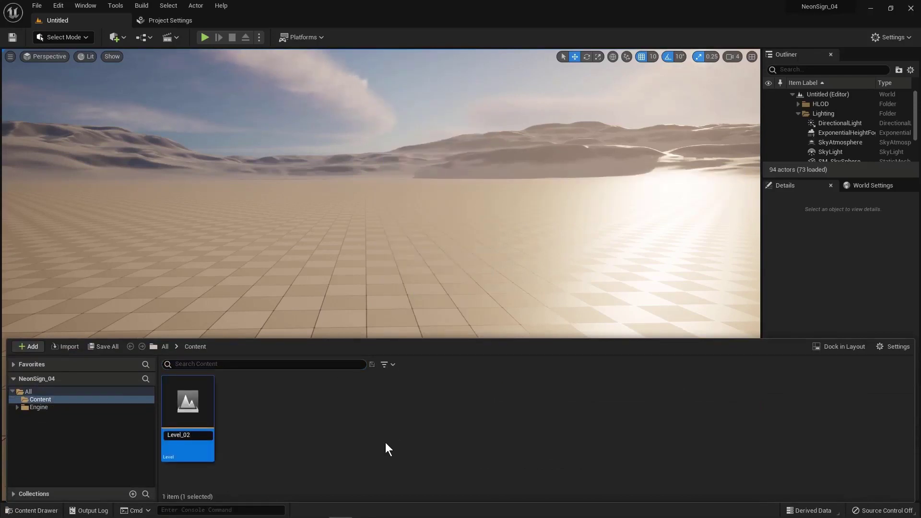
key("Return")
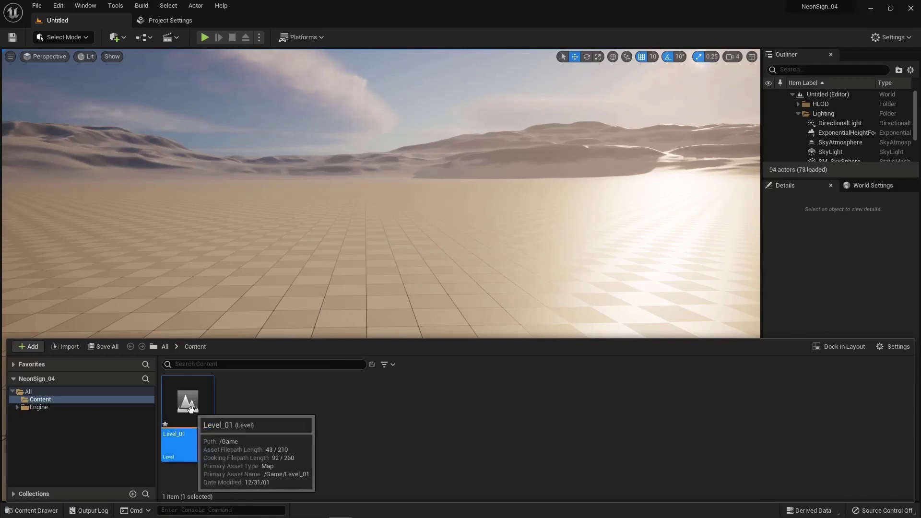
Open Level_01 without saving the pending content, and hide the content drawer.
key("ctrl+s")
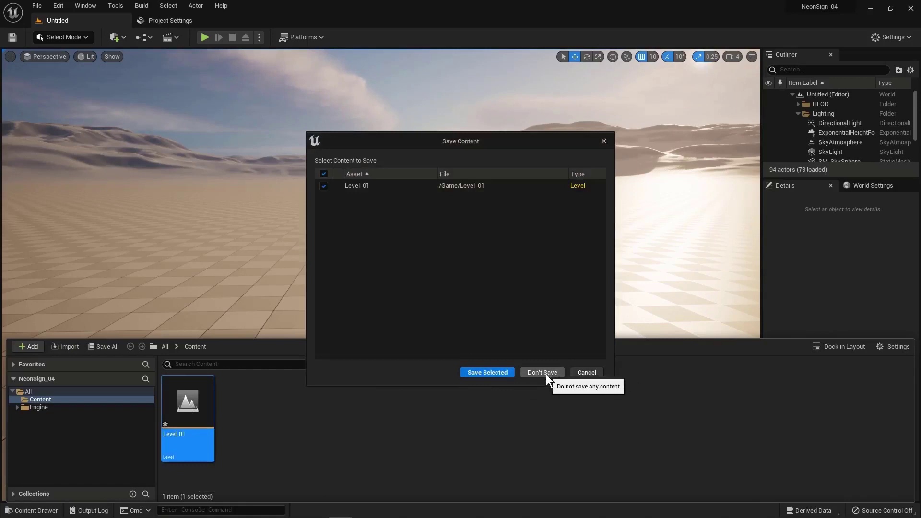
left_click(545, 373)
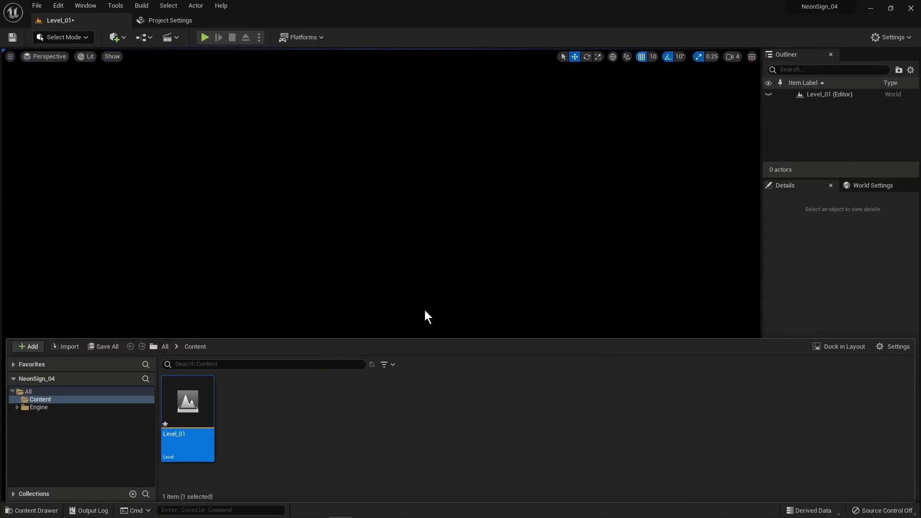
left_click(35, 511)
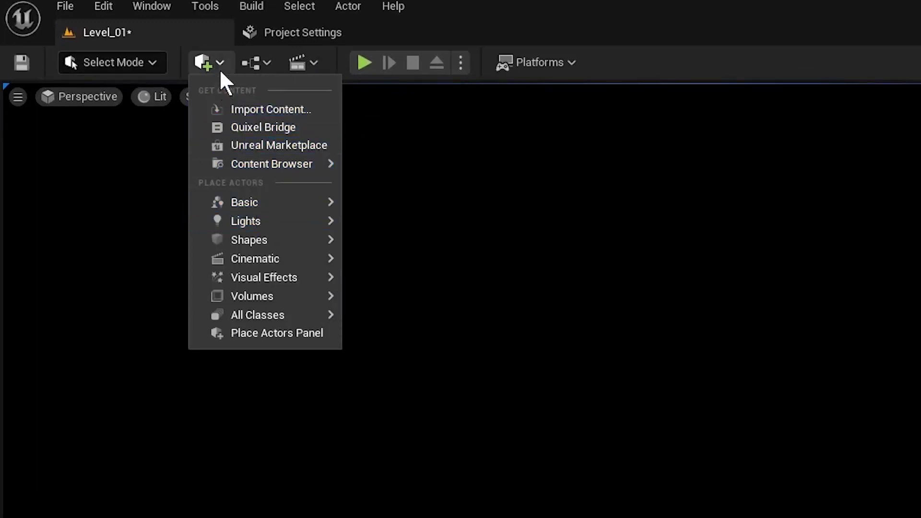
Add a Directional Light and a Sky Light to the empty level.
mouse_move(276, 224)
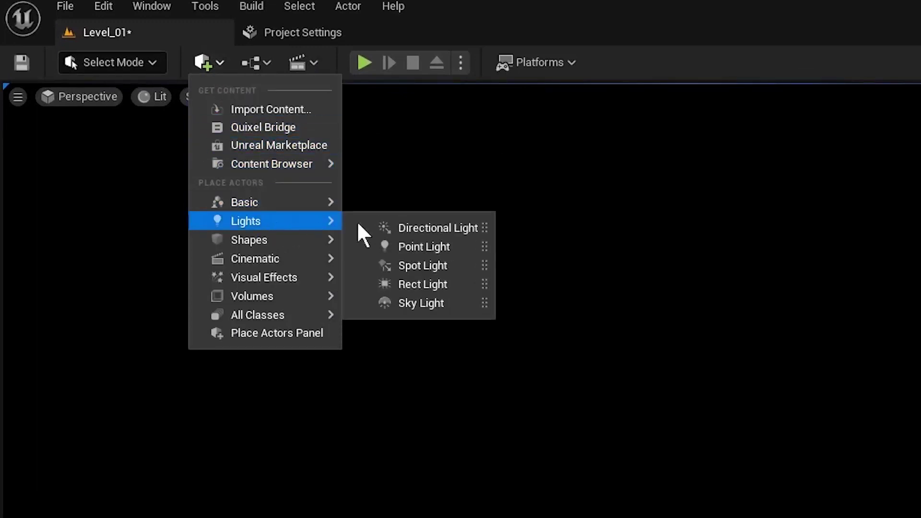
left_click_drag(447, 231, 712, 348)
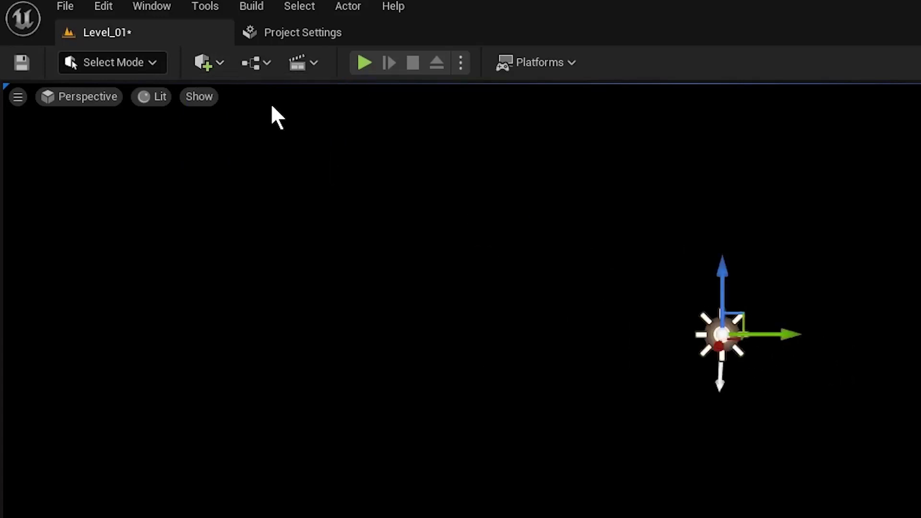
left_click(220, 65)
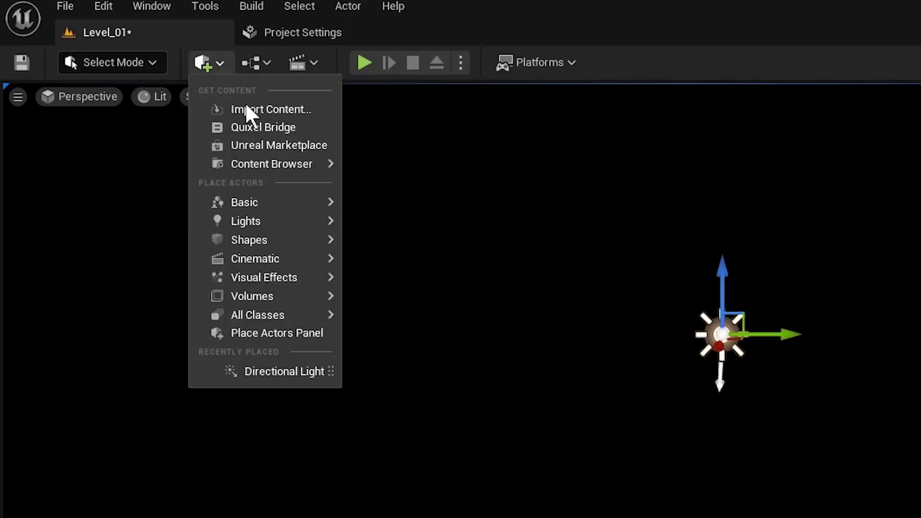
mouse_move(304, 226)
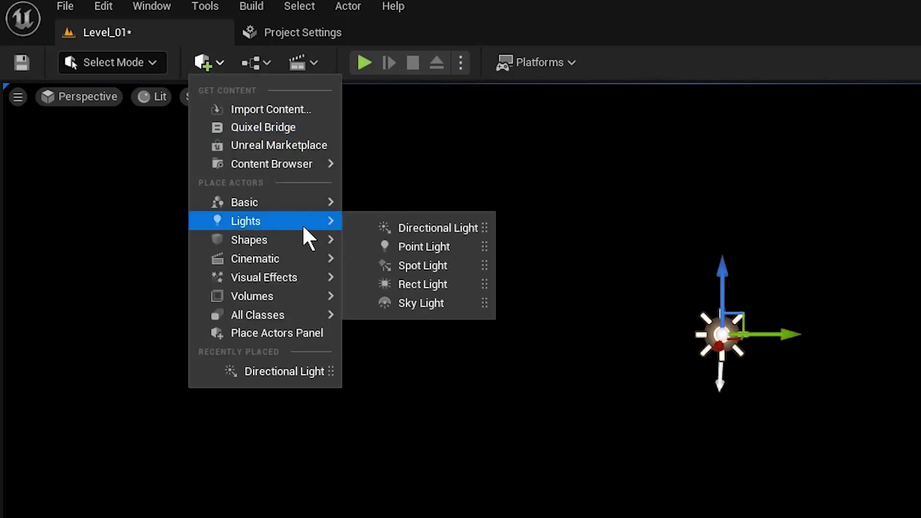
left_click(453, 307)
left_click_drag(744, 485, 782, 477)
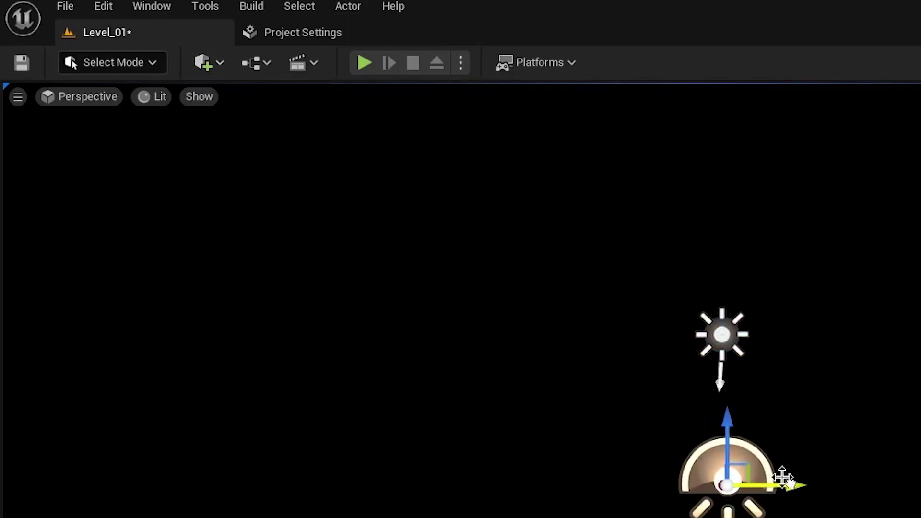
Add a Sky Atmosphere and a Volumetric Cloud to the level.
left_click(221, 64)
mouse_move(288, 278)
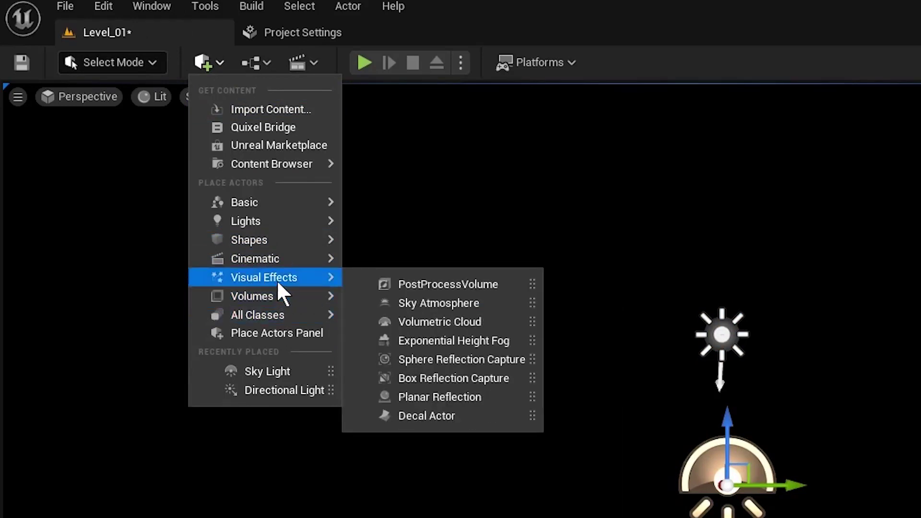
left_click(457, 306)
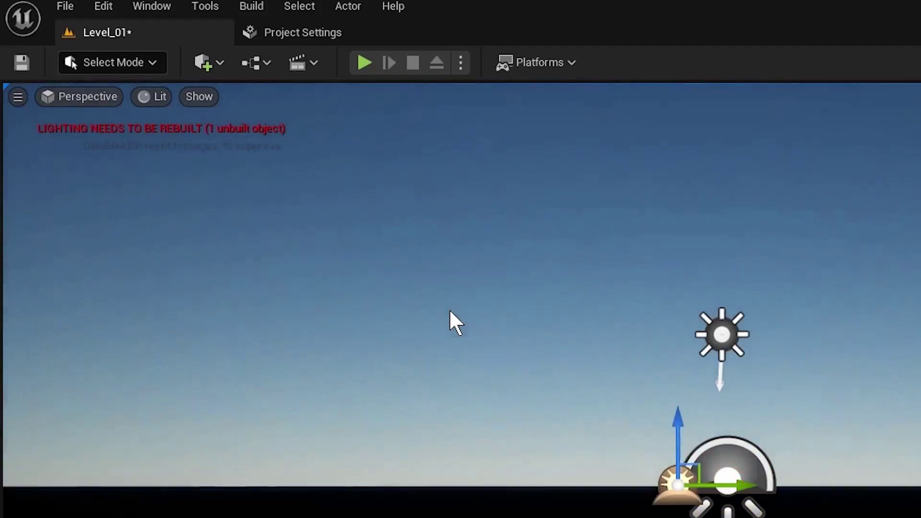
left_click(214, 65)
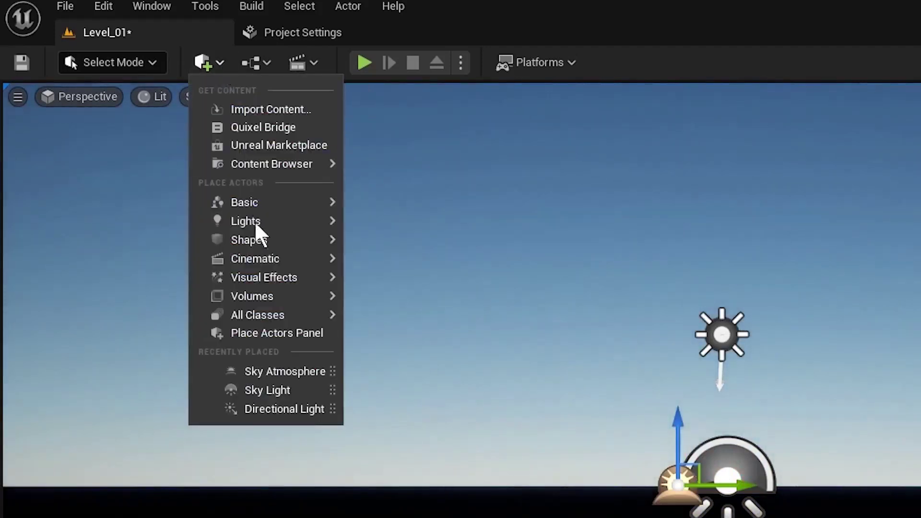
mouse_move(275, 257)
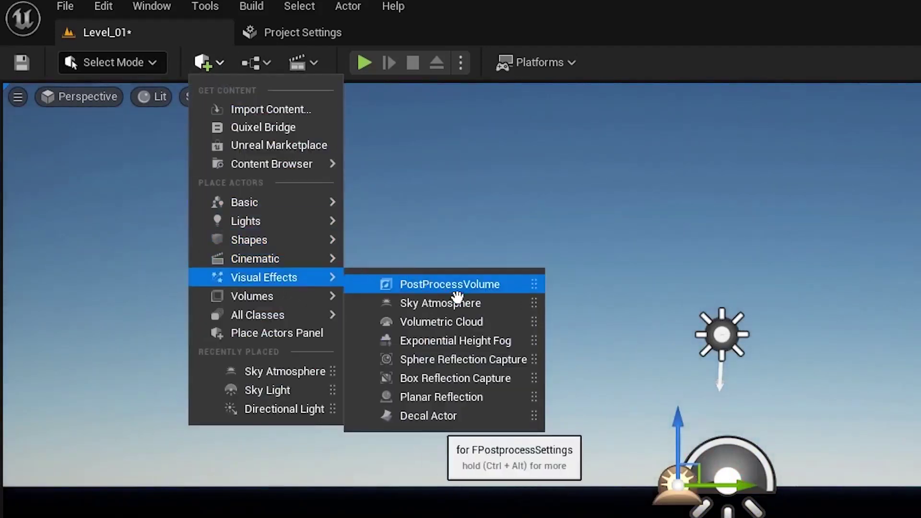
left_click(485, 323)
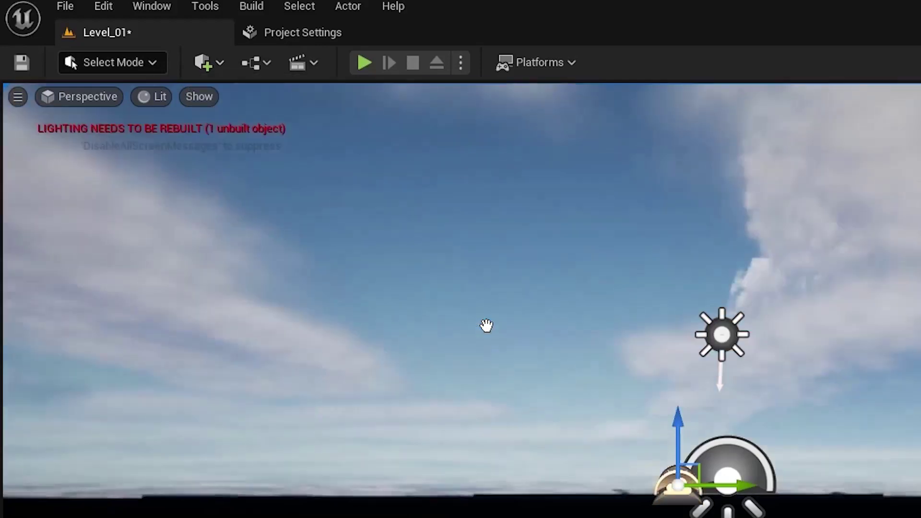
Add an Exponential Height Fog and a Sphere Reflection Capture to the level.
left_click(219, 64)
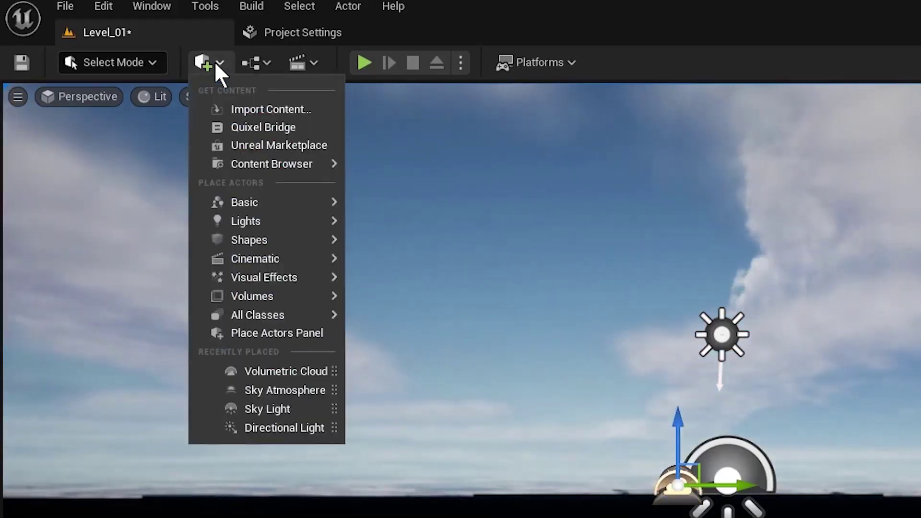
mouse_move(302, 278)
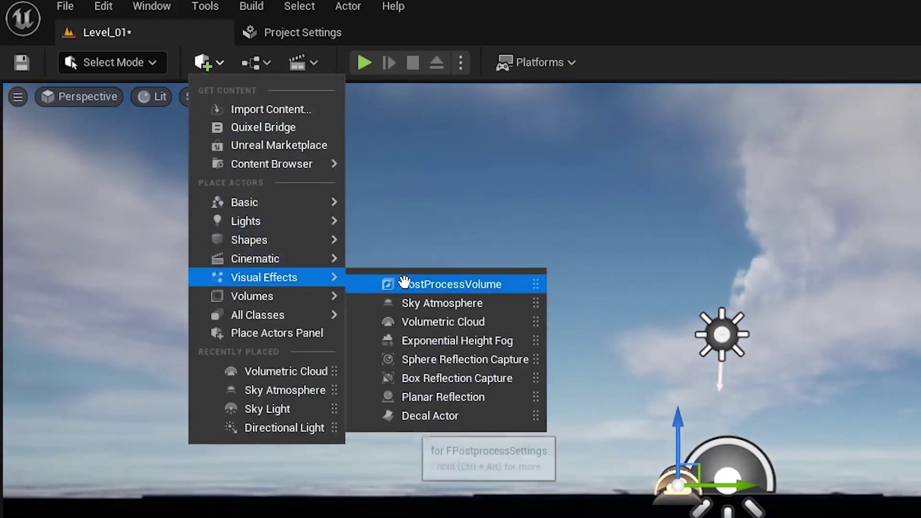
left_click(478, 342)
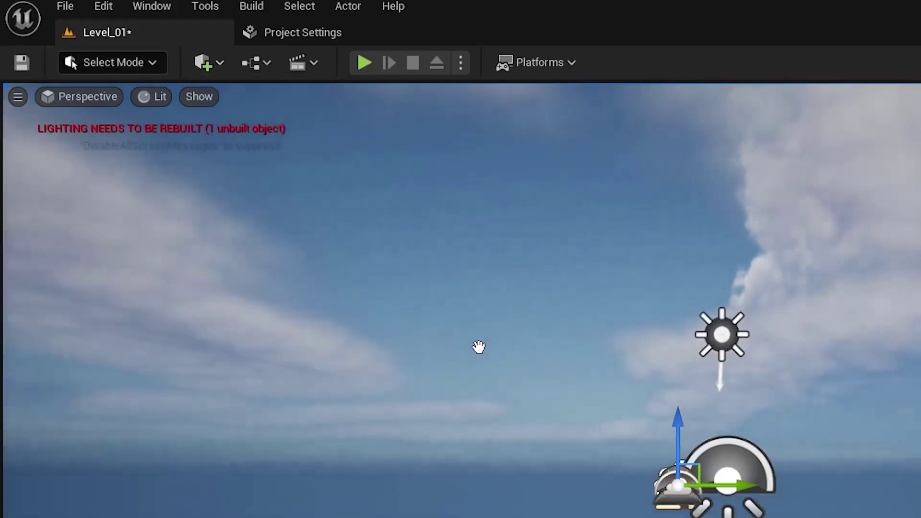
left_click(223, 62)
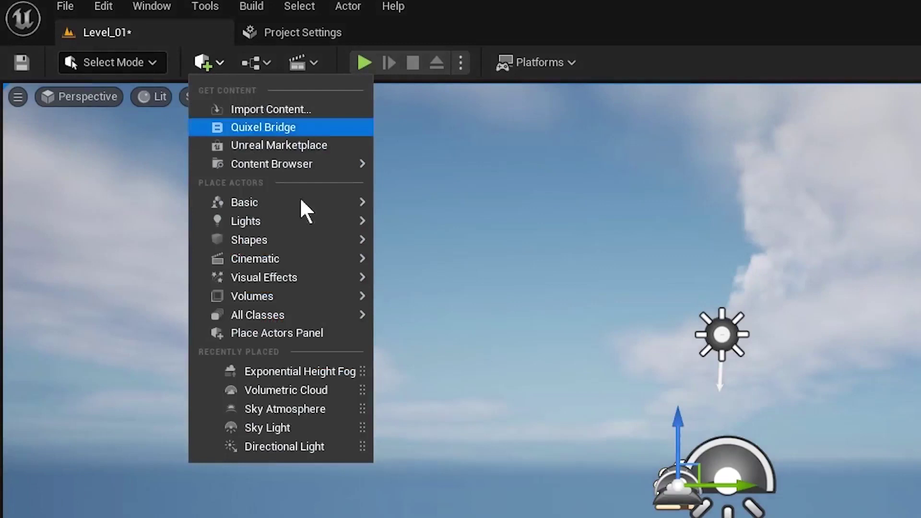
mouse_move(312, 277)
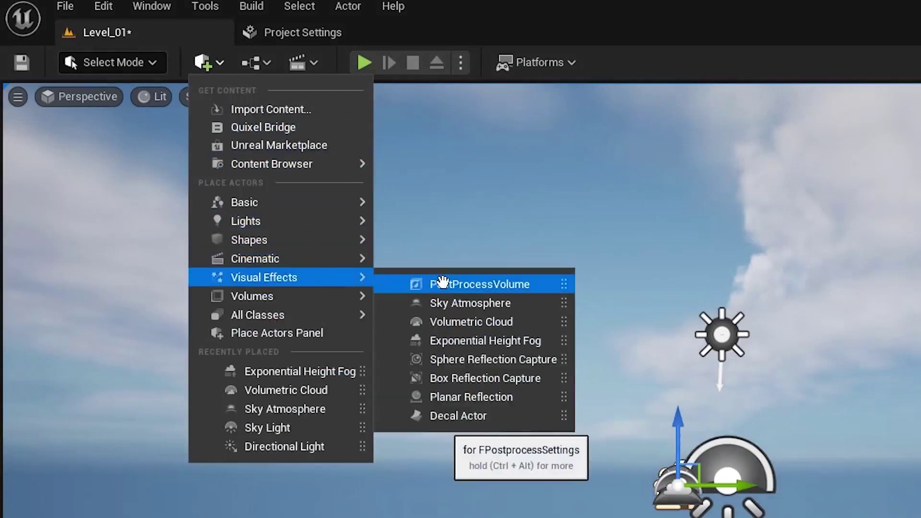
left_click(522, 365)
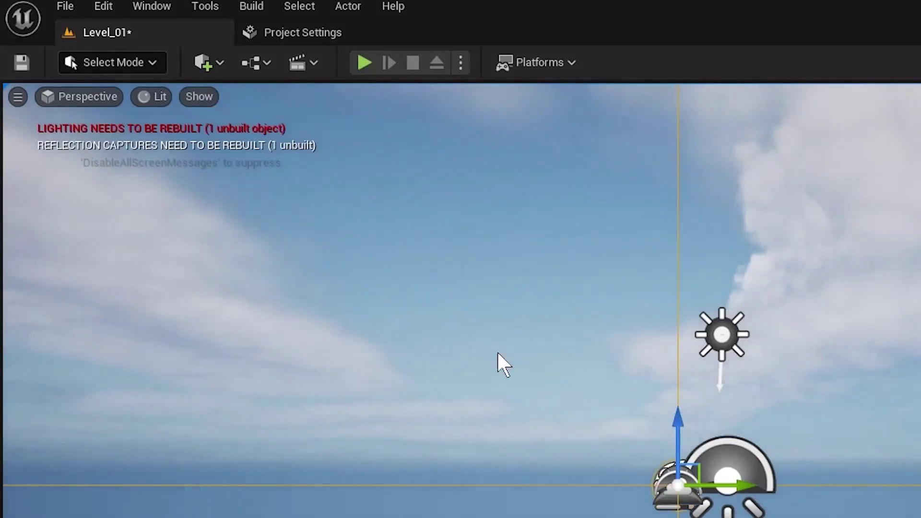
Add a PostProcessVolume to the level and enable its Infinite Extent option.
left_click(221, 60)
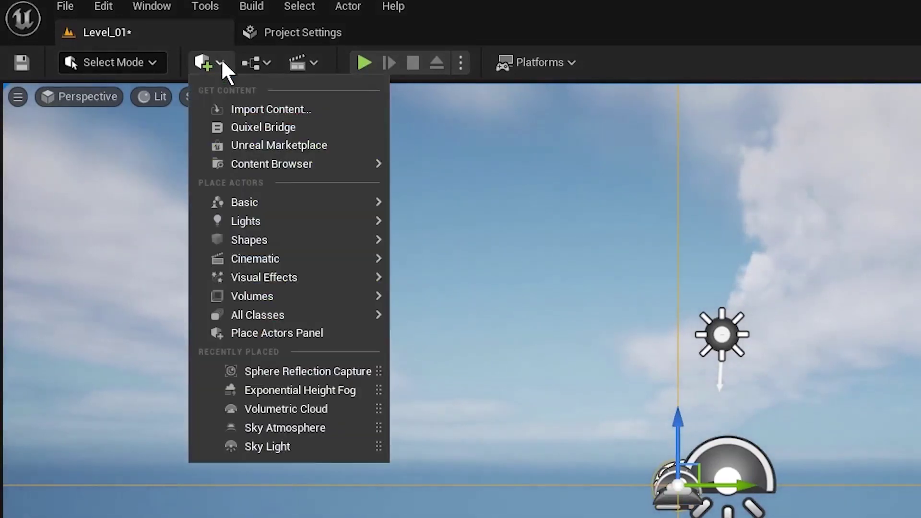
mouse_move(300, 277)
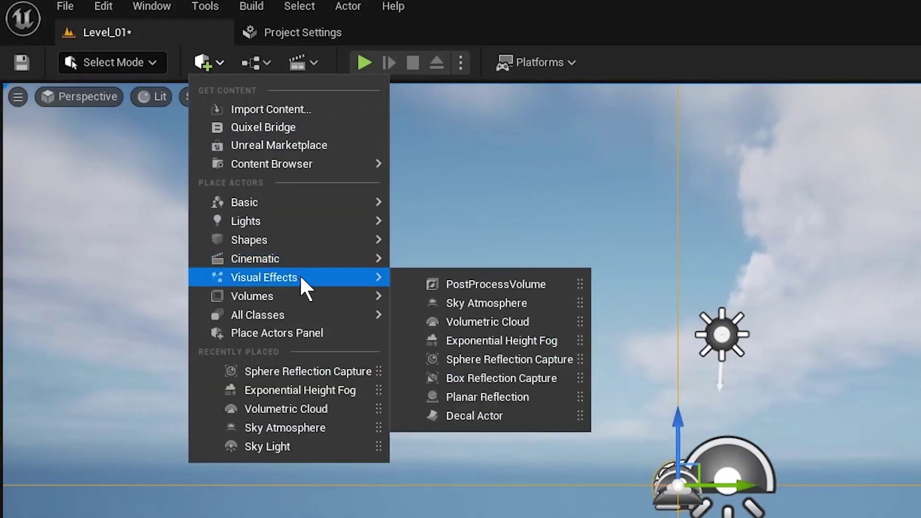
left_click(532, 286)
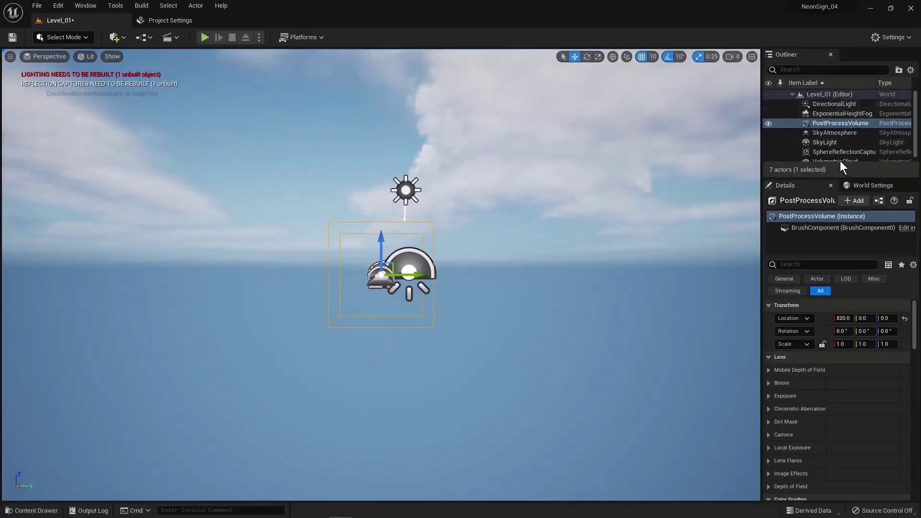
left_click(838, 124)
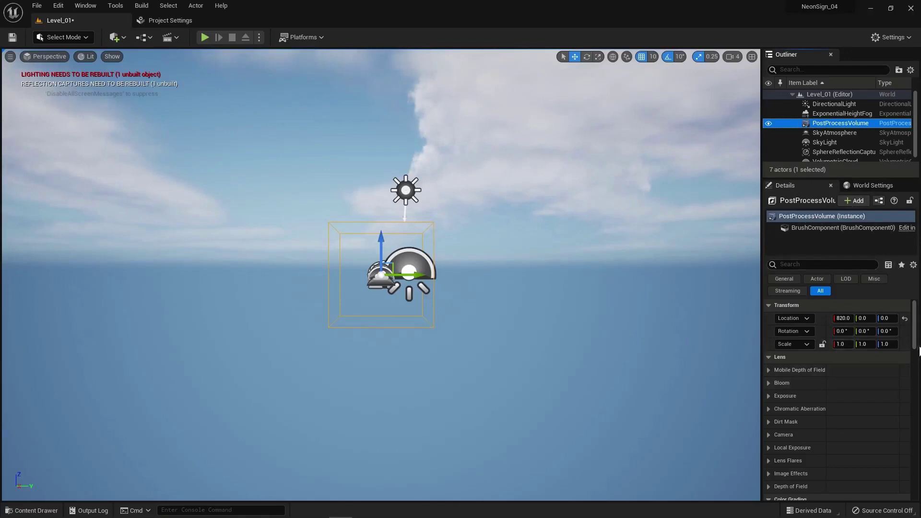
left_click_drag(916, 329, 915, 364)
left_click_drag(913, 311, 919, 443)
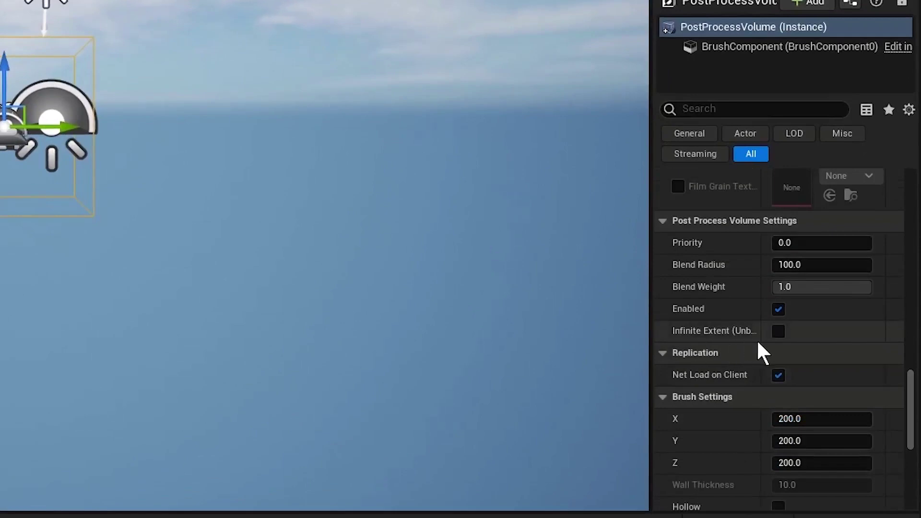
left_click(778, 332)
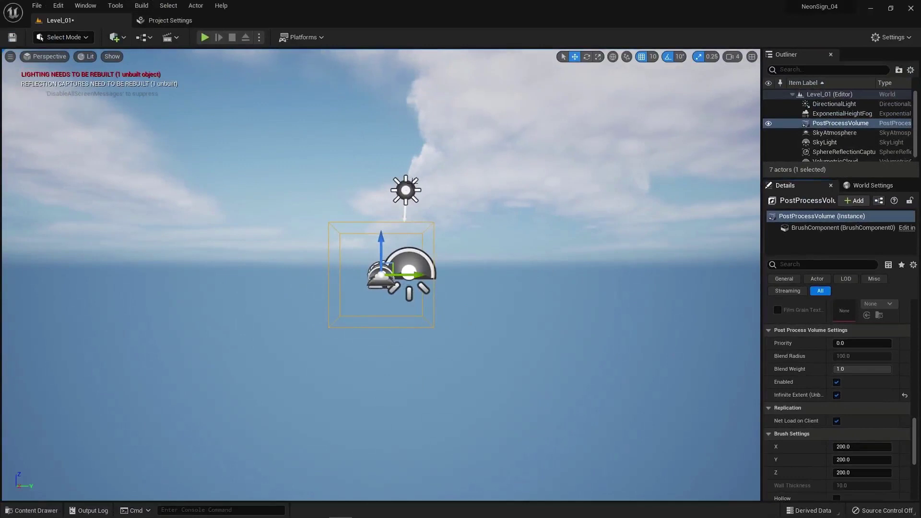
Rotate the Directional Light downward so its low sun angle turns the sky to sunset colours.
left_click(406, 190)
left_click_drag(487, 229, 482, 232, "alt")
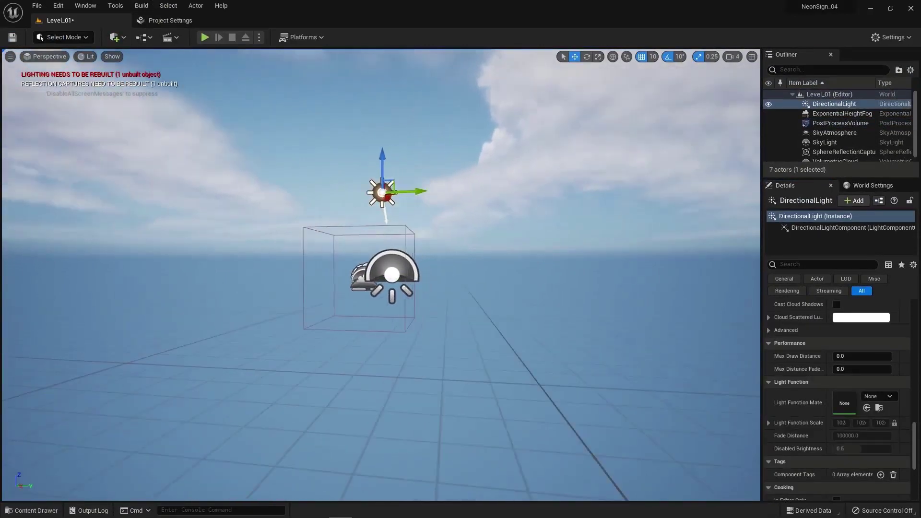
middle_click_drag(380, 274, 381, 271)
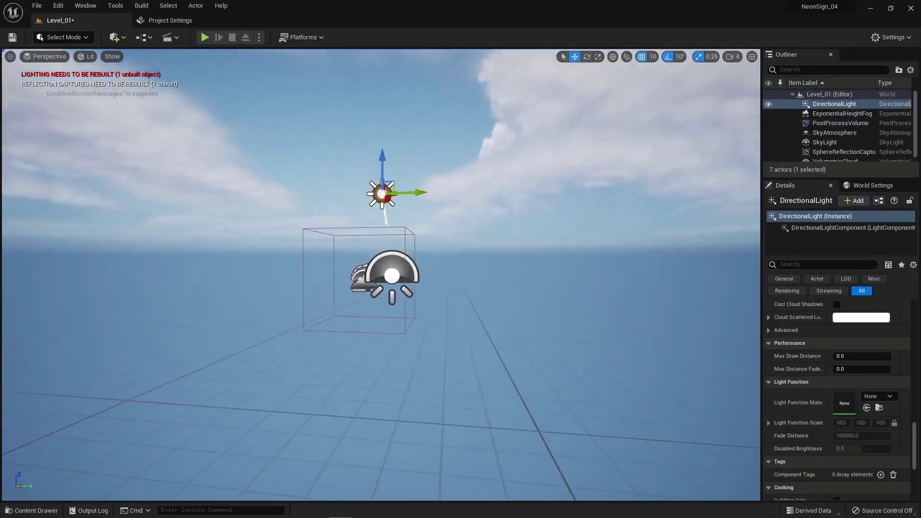
left_click(586, 58)
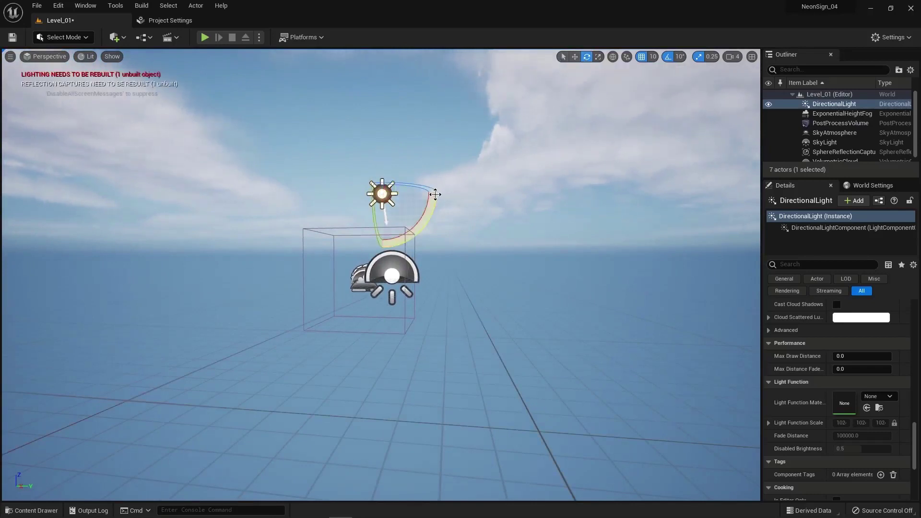
left_click_drag(430, 207, 437, 263)
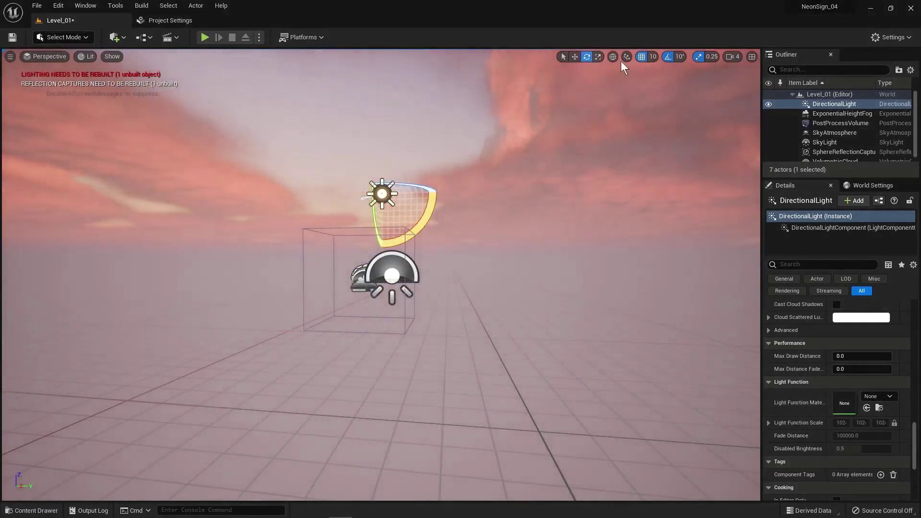
Turn off rotation snapping and fine-tune the Directional Light's rotation freely for an orange sunset sky.
left_click(667, 57)
left_click_drag(432, 202, 434, 223)
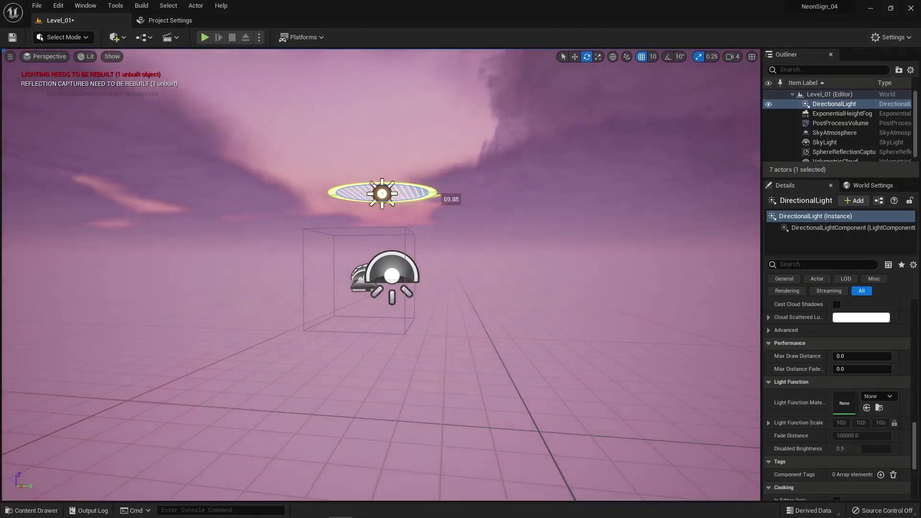
left_click_drag(434, 223, 534, 216)
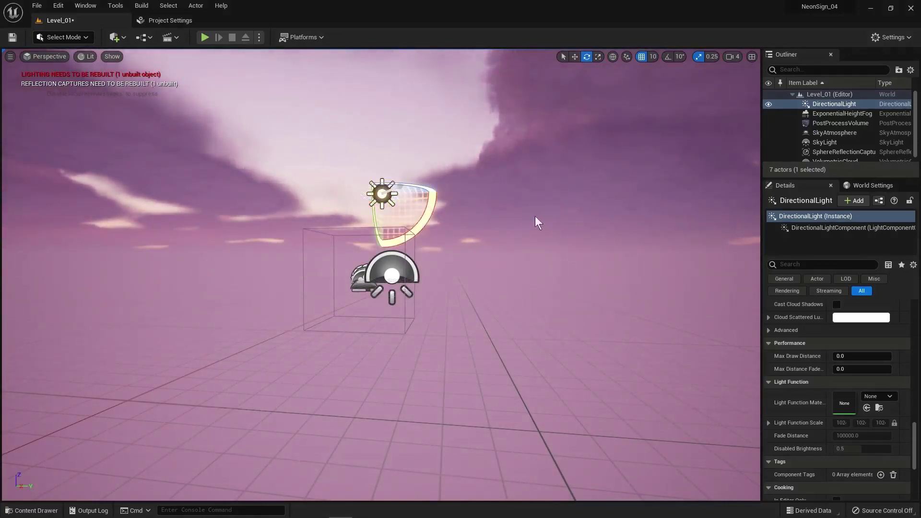
left_click_drag(422, 215, 461, 204)
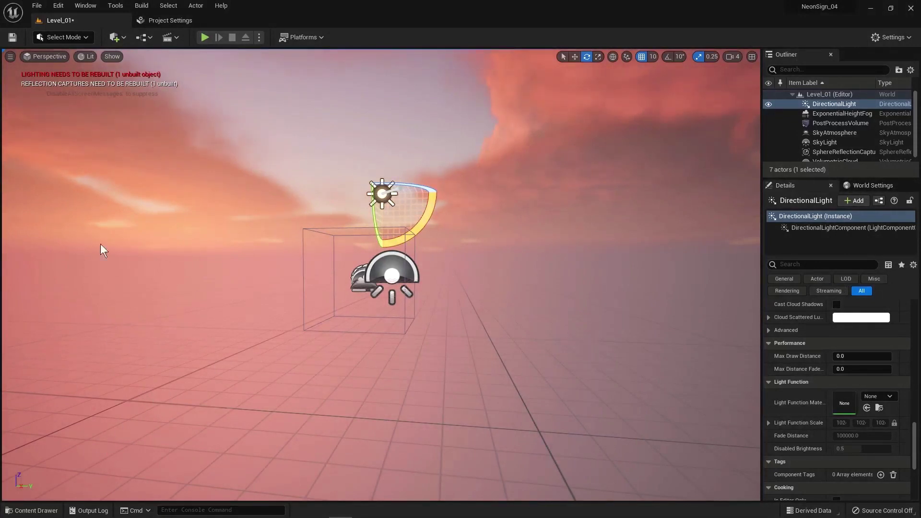
Add a Cube shape to the level.
left_click(123, 38)
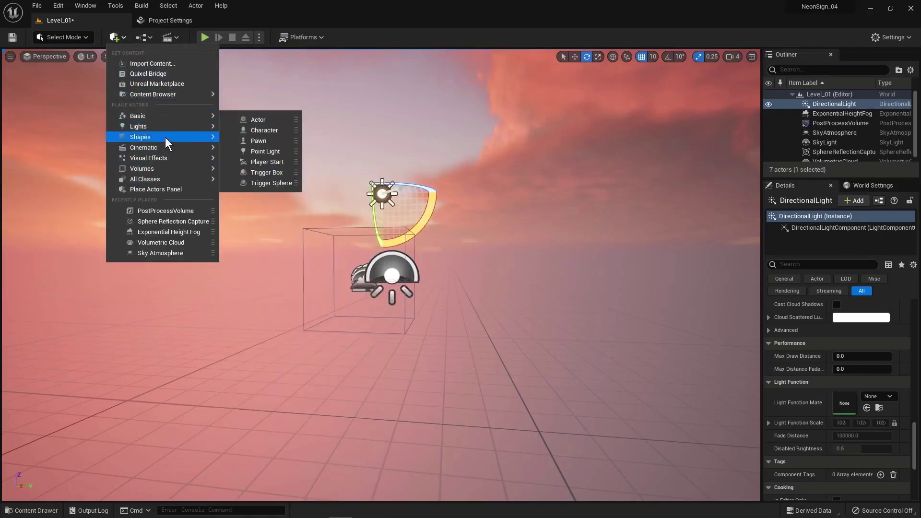
mouse_move(165, 148)
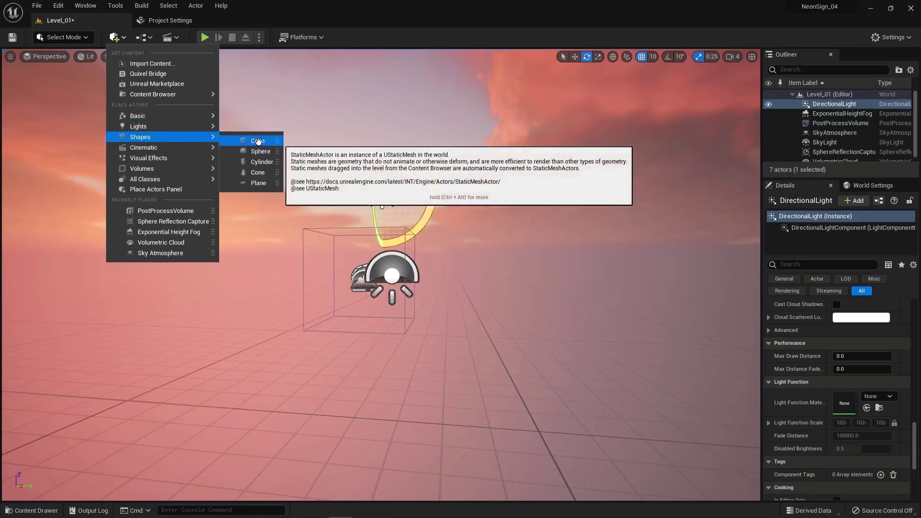
left_click(258, 141)
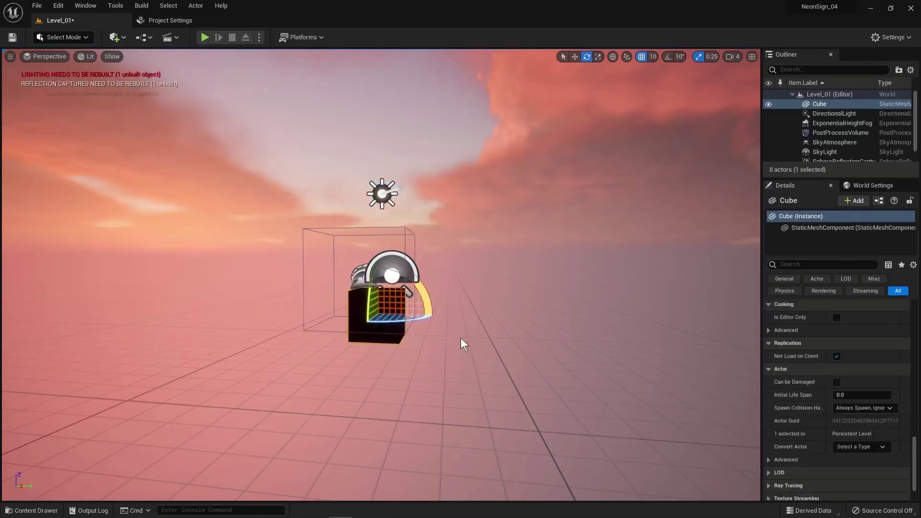
mouse_move(460, 338)
left_mouse_down("alt")
mouse_move(417, 384)
mouse_move(355, 379)
mouse_move(474, 333)
left_mouse_up("alt")
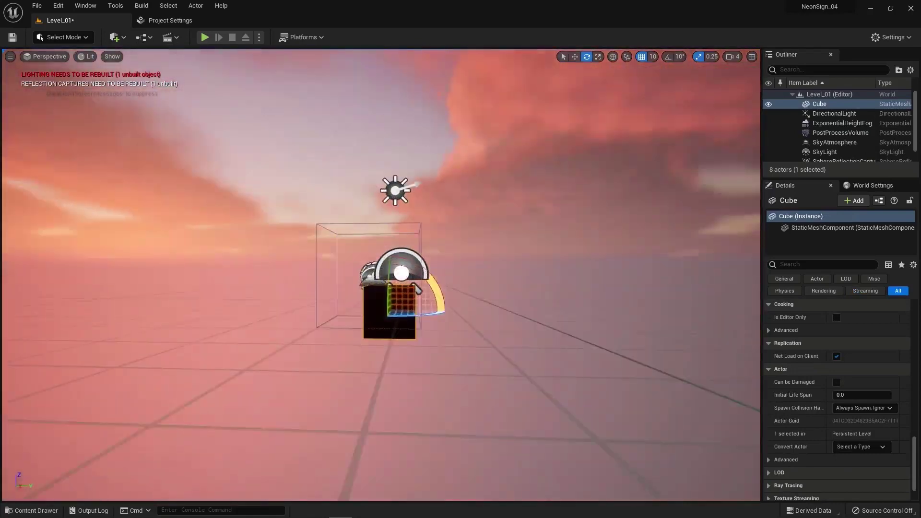
right_click_drag(407, 370, 407, 370)
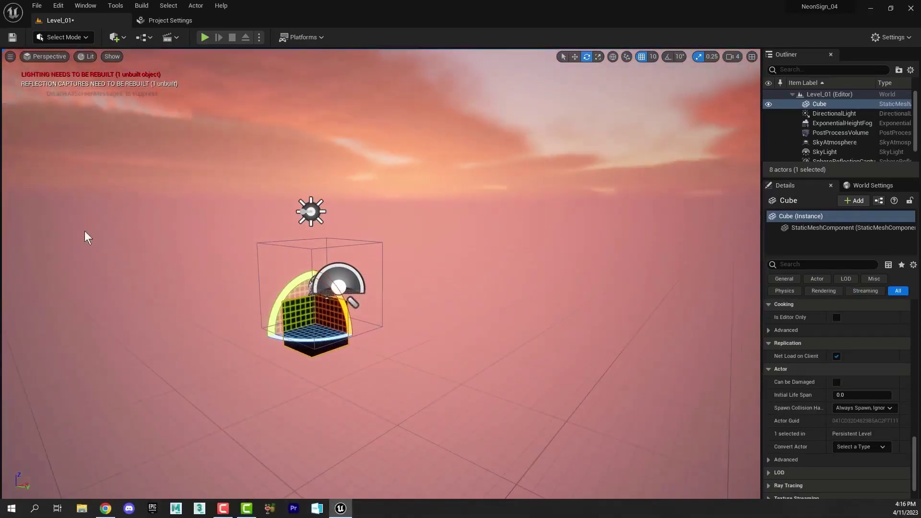
Scale the cube into a wide, tall, thin slab to serve as the wall behind the sign.
left_click(572, 58)
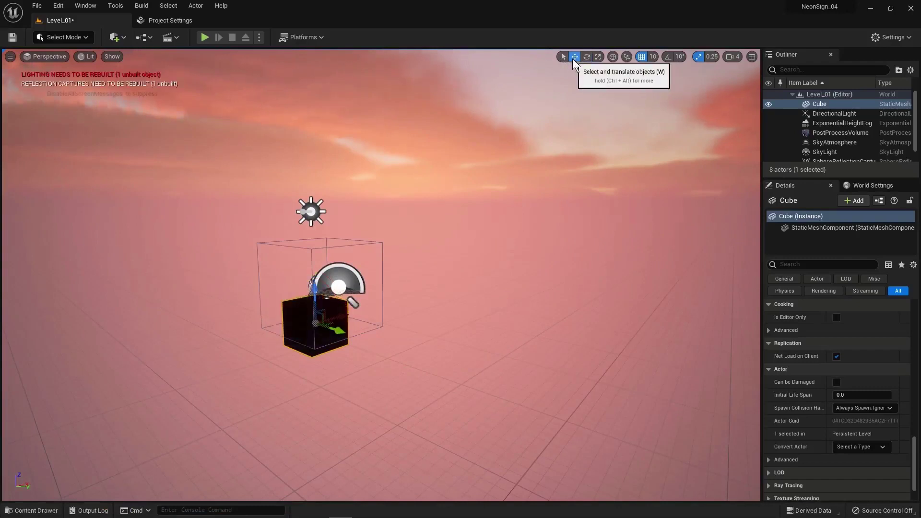
left_click(596, 58)
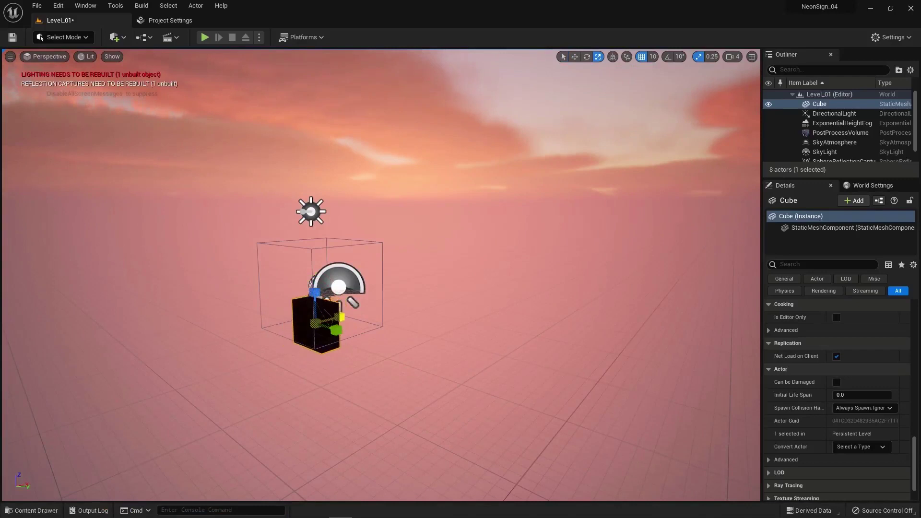
left_click_drag(336, 330, 426, 331, "alt")
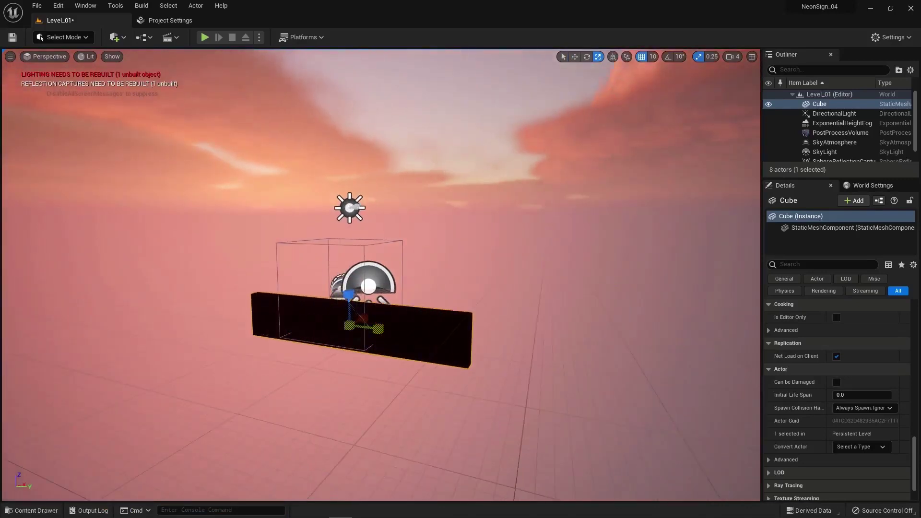
left_click_drag(348, 294, 424, 448)
left_click_drag(377, 329, 424, 332)
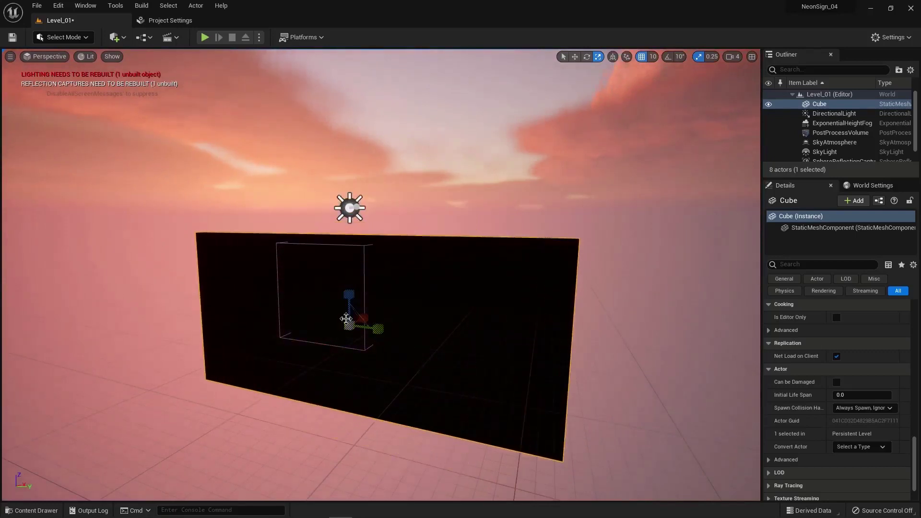
left_click_drag(348, 294, 349, 257)
Thicken the wall cube by scaling it along the X axis.
left_click_drag(513, 361, 365, 379, "alt")
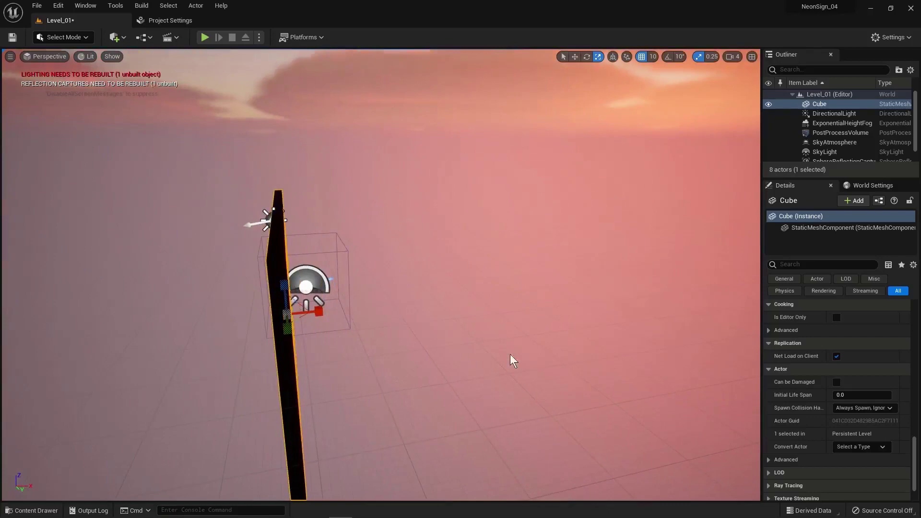
left_click_drag(319, 308, 542, 302)
left_click_drag(369, 199, 182, 196, "alt")
scroll(346, 196, "down", 5)
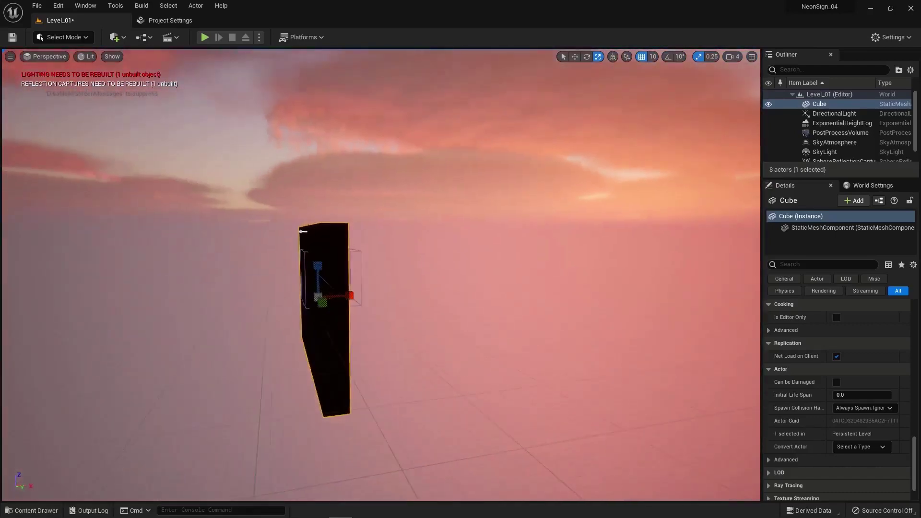
left_click_drag(303, 231, 284, 298, "alt")
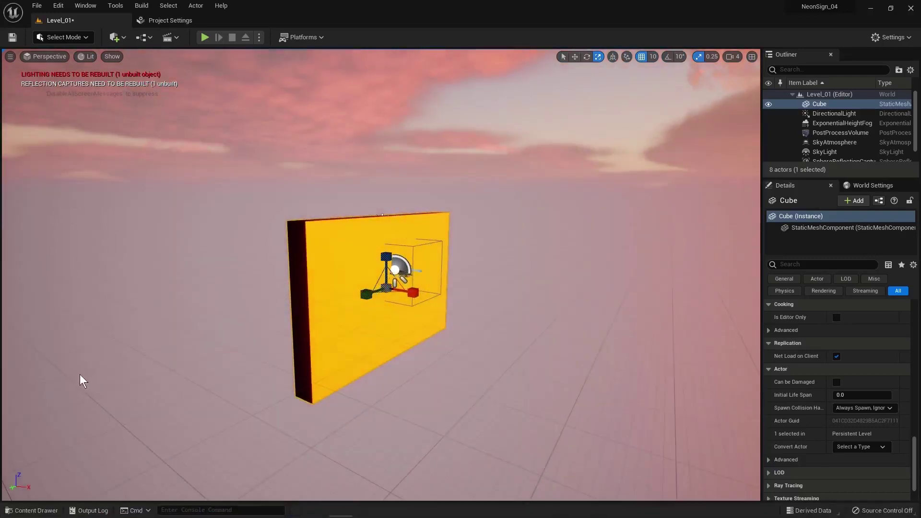
Choose the DonutSign model from the Maya 2023/NeonSign/scenes folder for import into the project's Content folder.
left_click(51, 502)
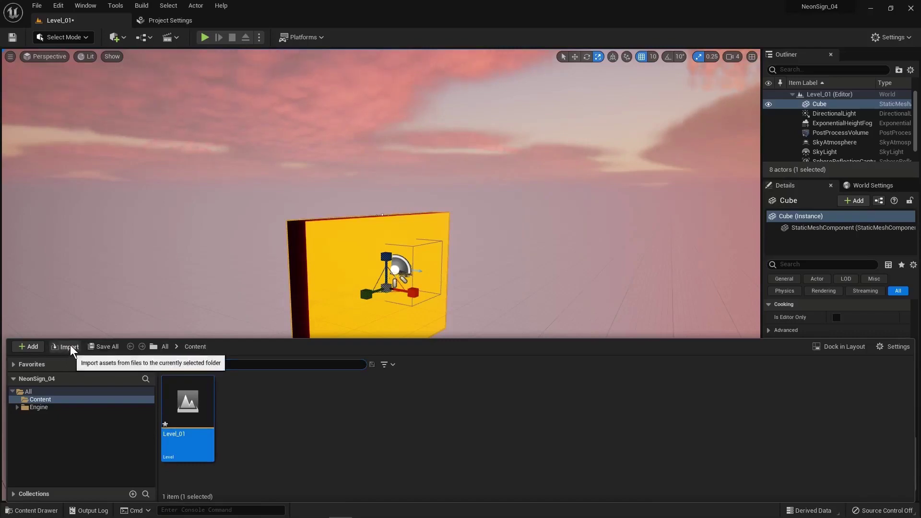
left_click(66, 347)
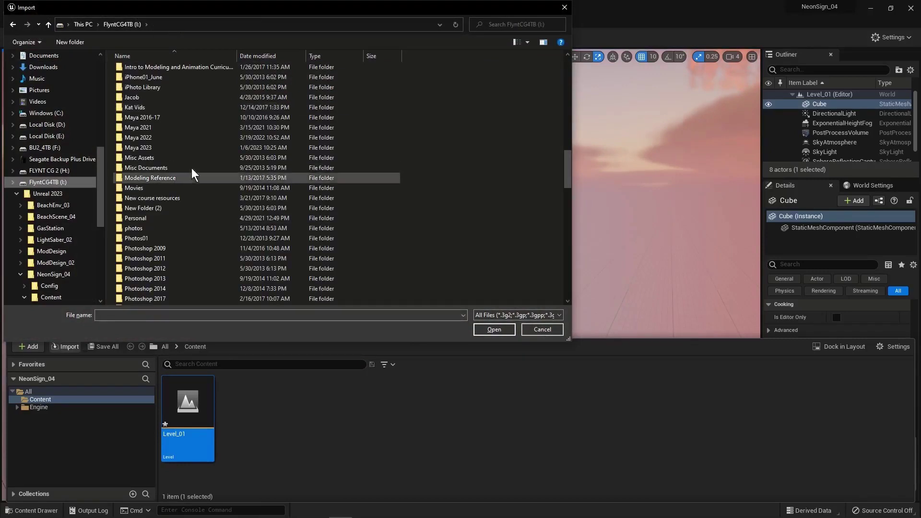
left_click(178, 150)
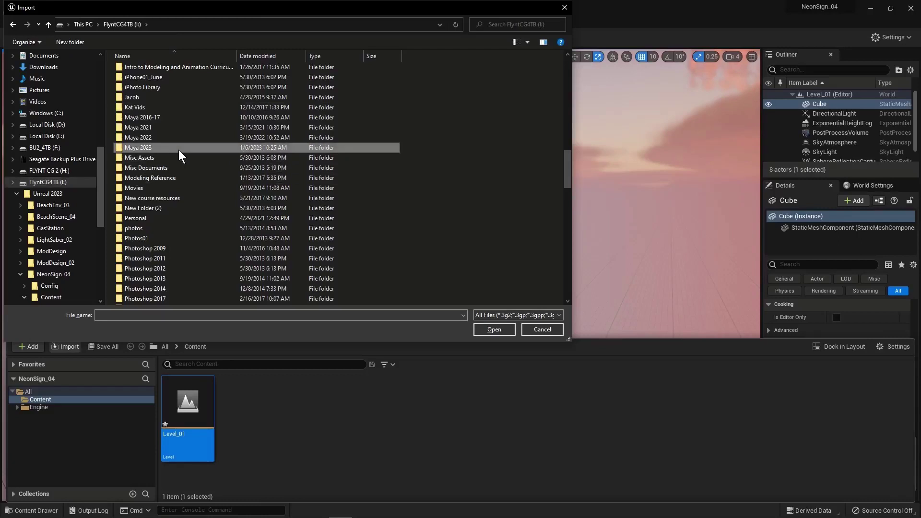
double_click(119, 147)
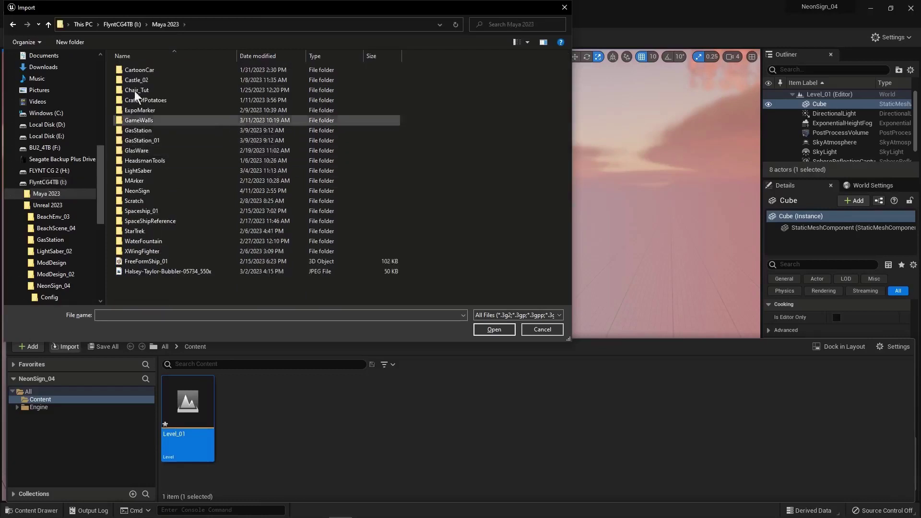
double_click(120, 189)
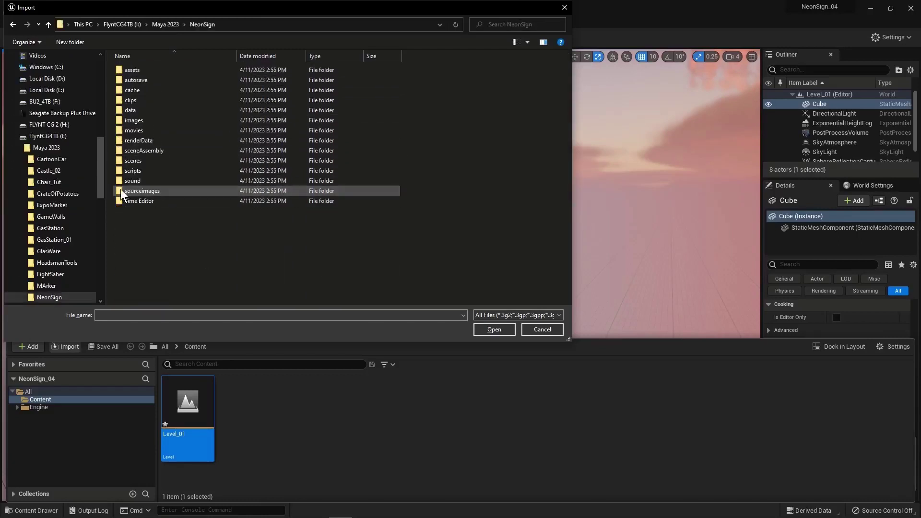
double_click(119, 159)
left_click(154, 80)
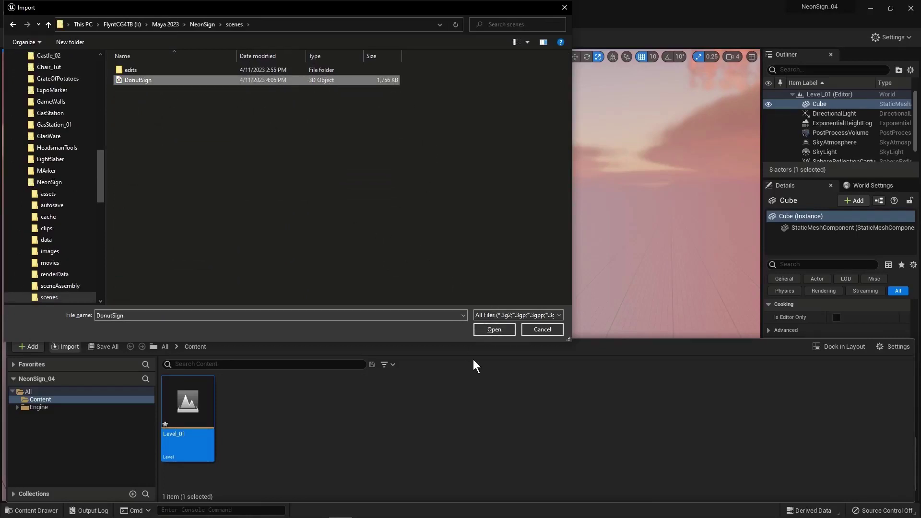
left_click(497, 330)
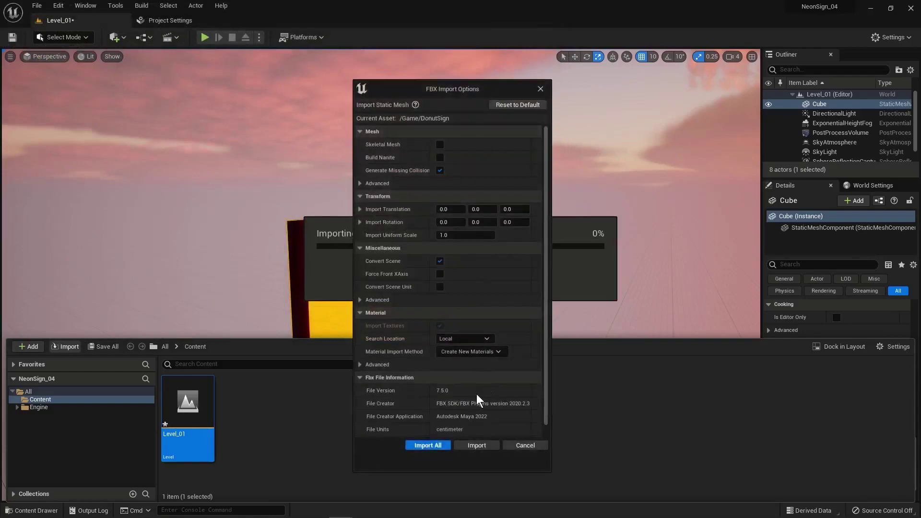
Review the advanced mesh options with Combine Meshes kept enabled, and import all of DonutSign with new materials.
left_click_drag(453, 88, 422, 66)
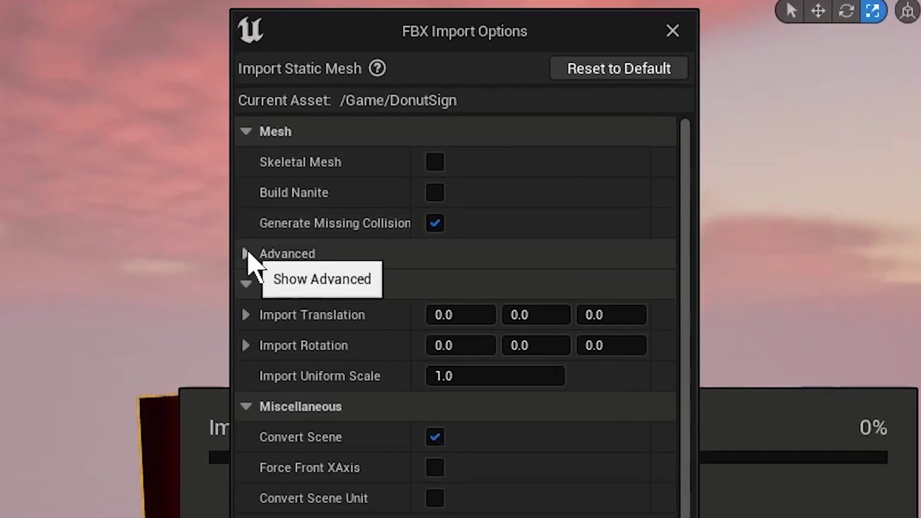
left_click(246, 254)
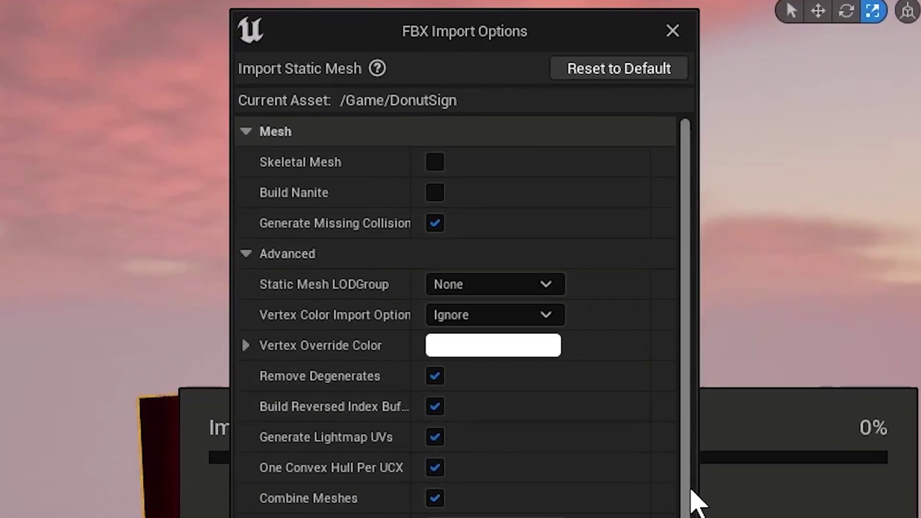
left_click_drag(686, 508, 688, 427)
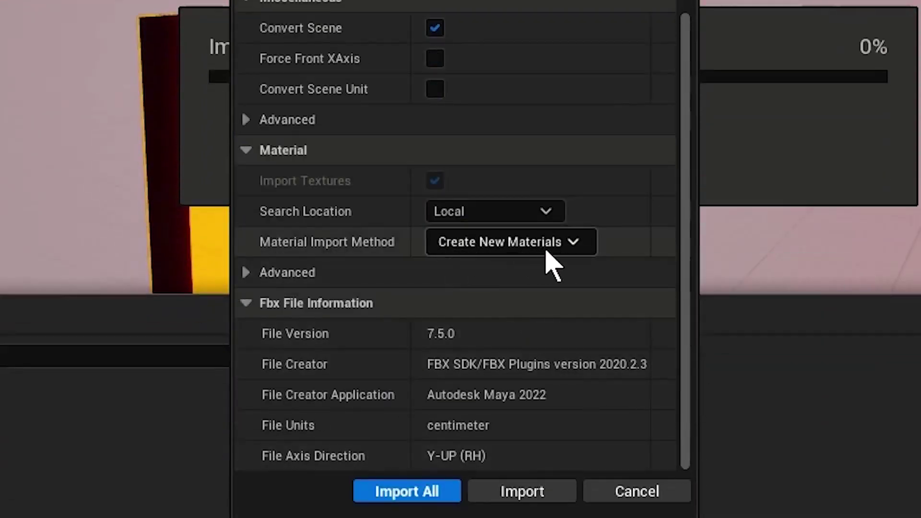
left_click(421, 494)
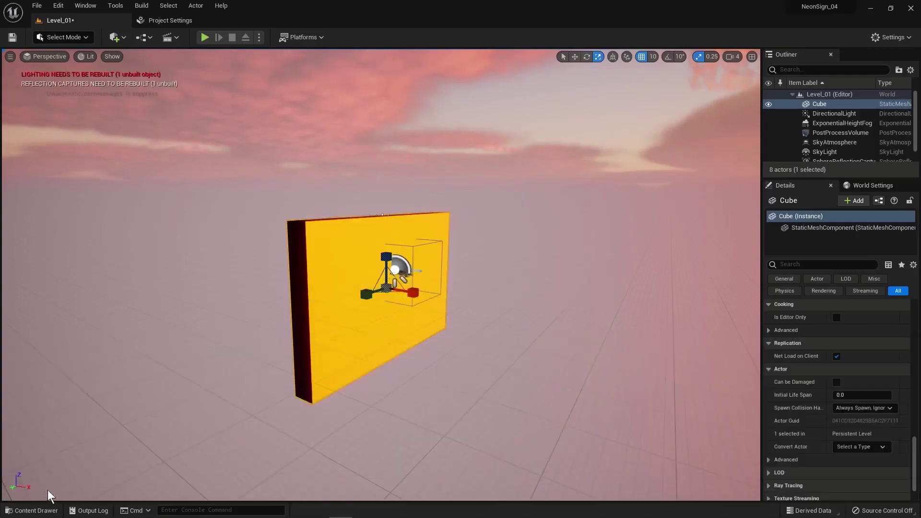
Select every asset in the Content folder, including DonutSign, its materials and Level_01, and save them all.
left_click(46, 511)
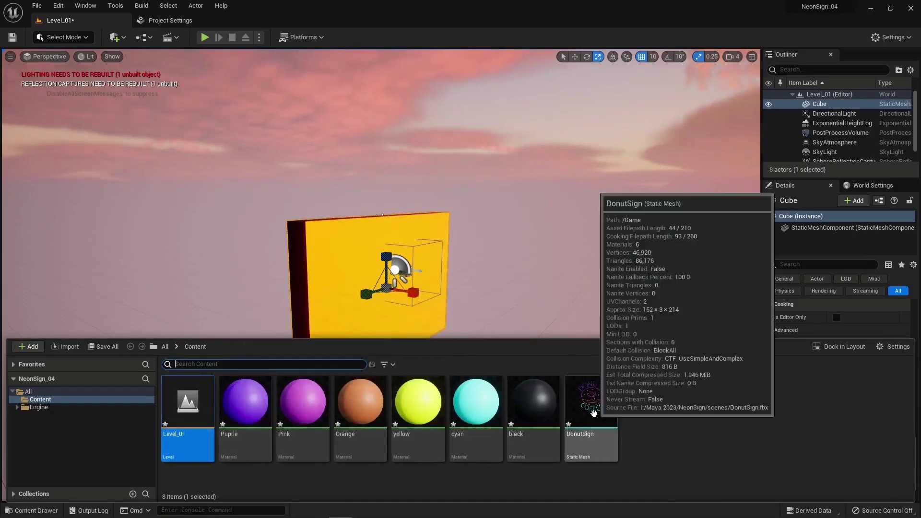
left_click(593, 412, "shift")
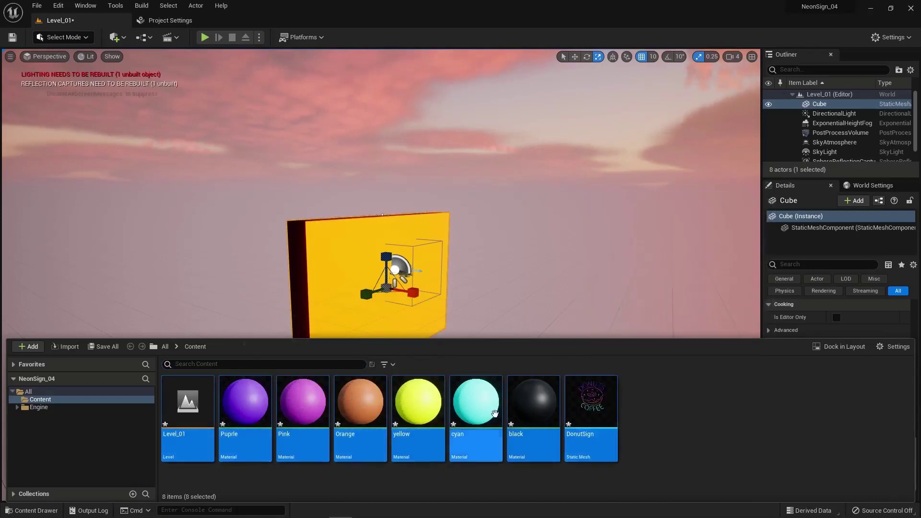
right_click(479, 405)
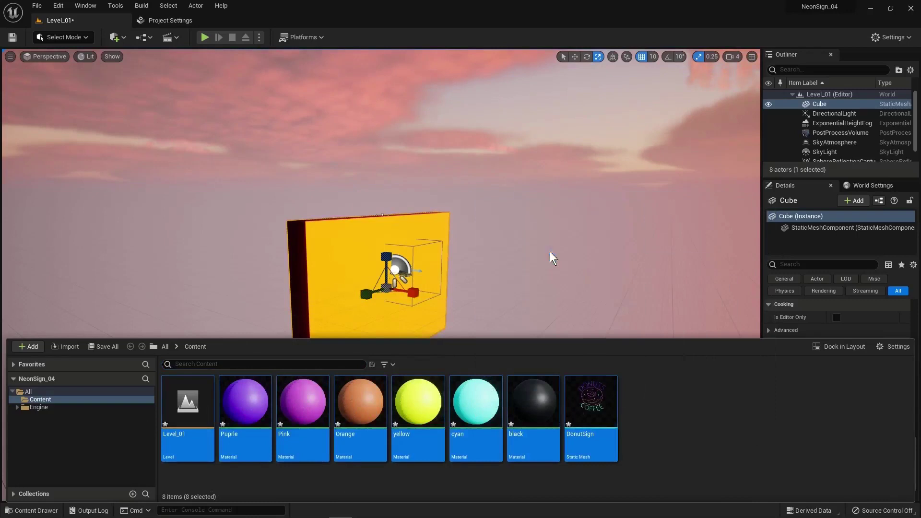
key("ctrl+shift+s")
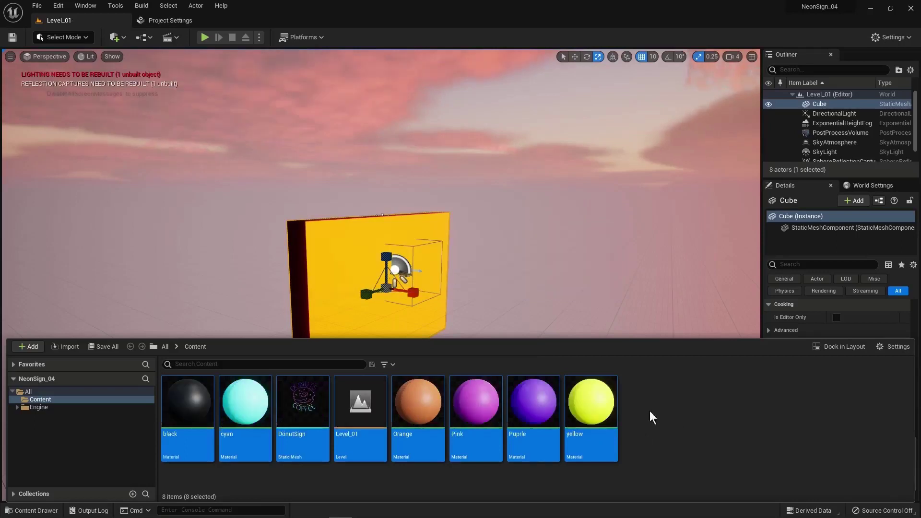
left_click_drag(376, 270, 567, 243, "alt")
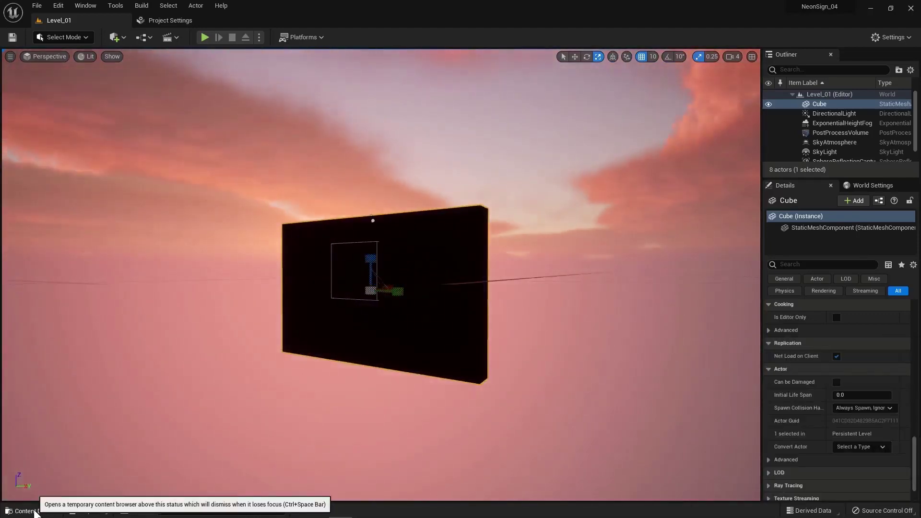
Place only the DonutSign static mesh from the Content folder into the level in front of the wall.
left_click(29, 510)
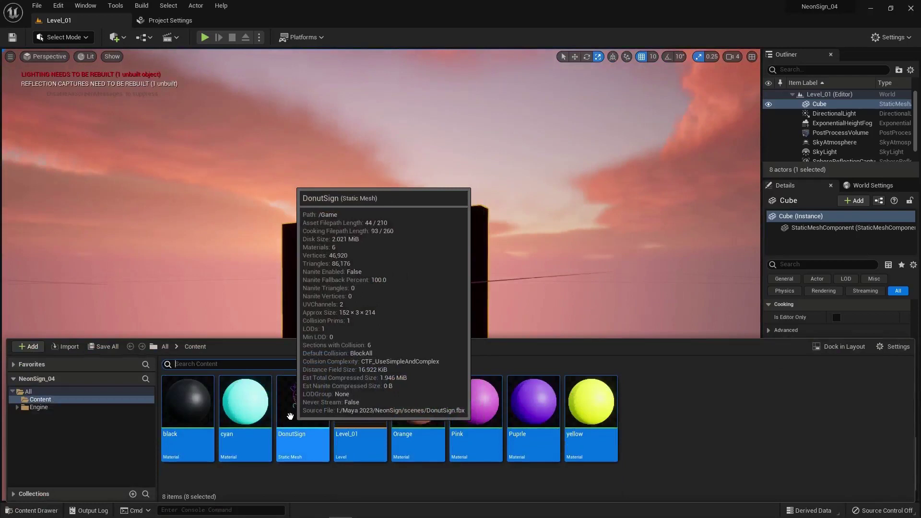
mouse_move(309, 412)
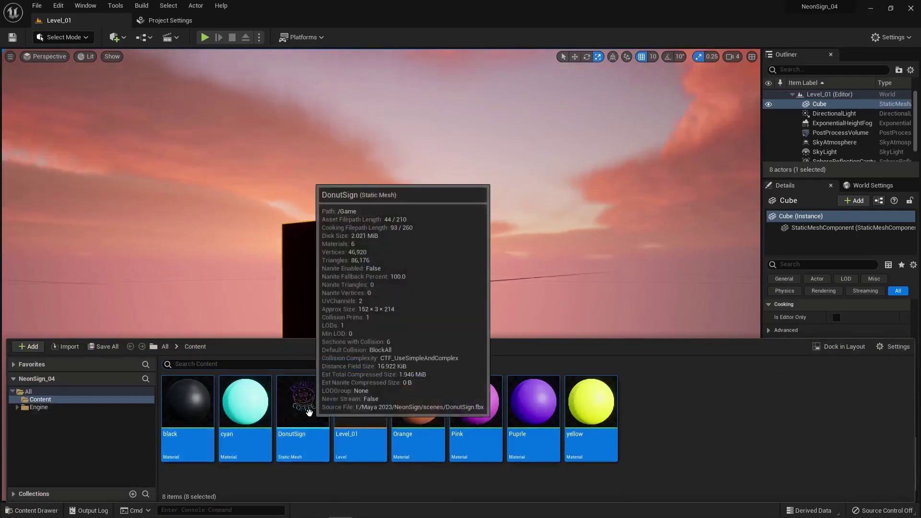
left_click_drag(309, 412, 379, 287)
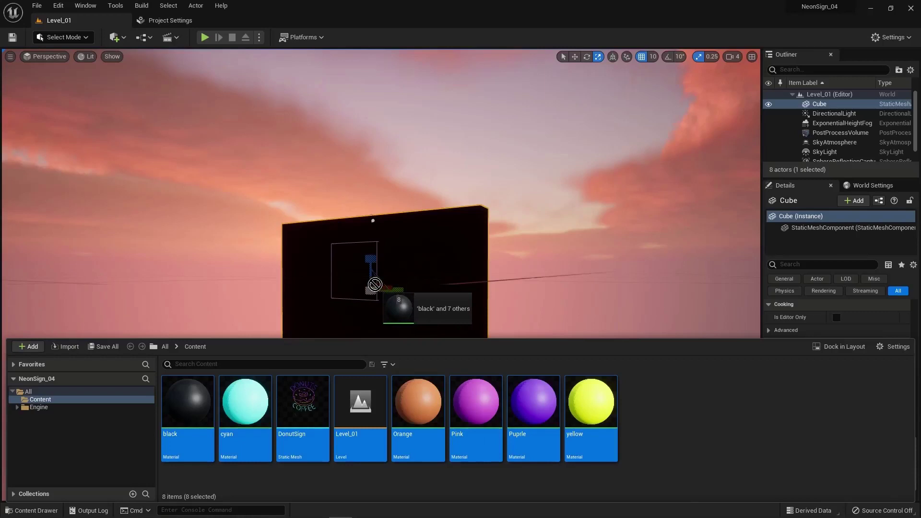
left_click_drag(369, 291, 245, 412)
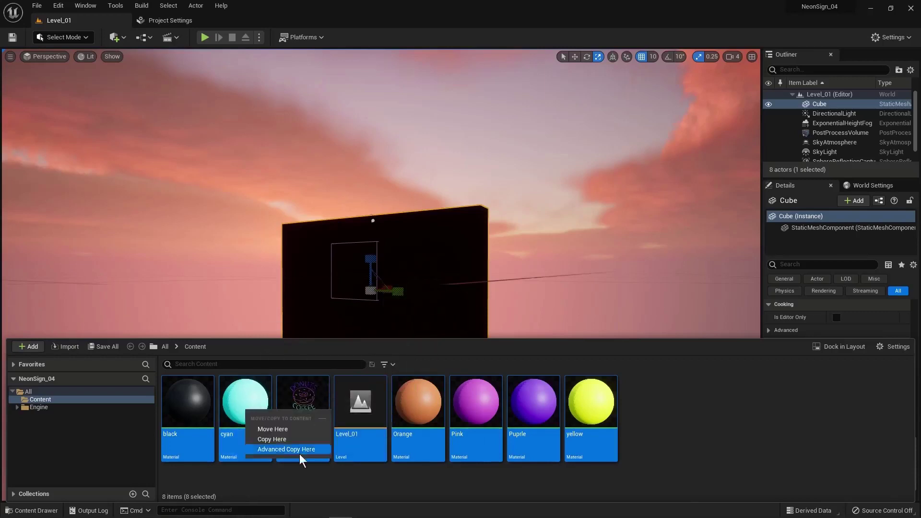
left_click(247, 405)
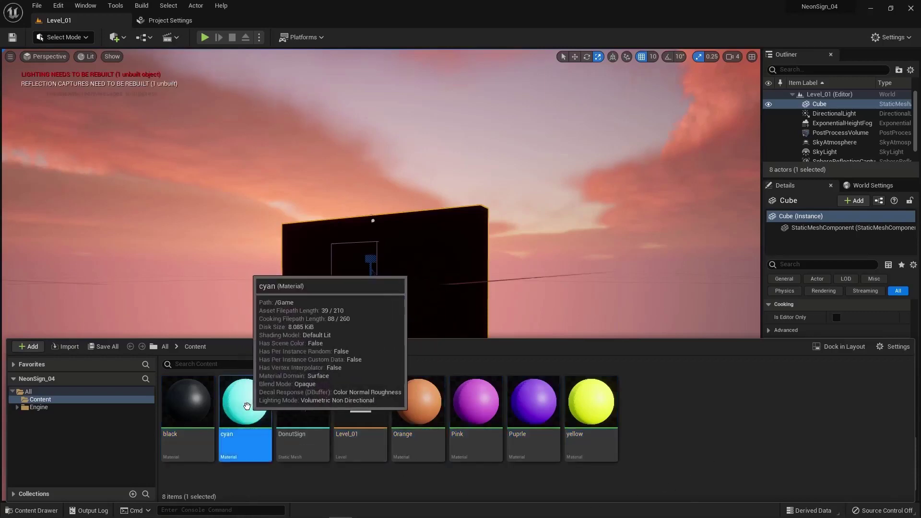
left_click(309, 439)
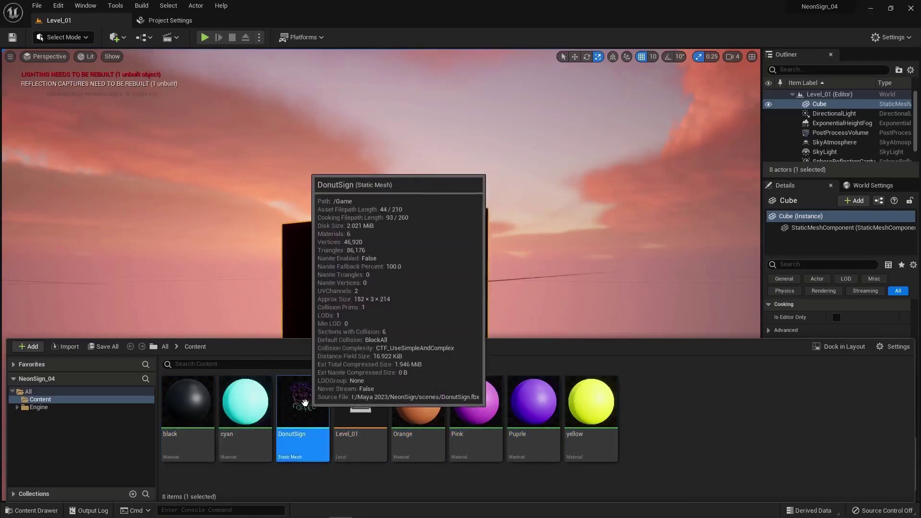
left_click_drag(310, 443, 383, 283)
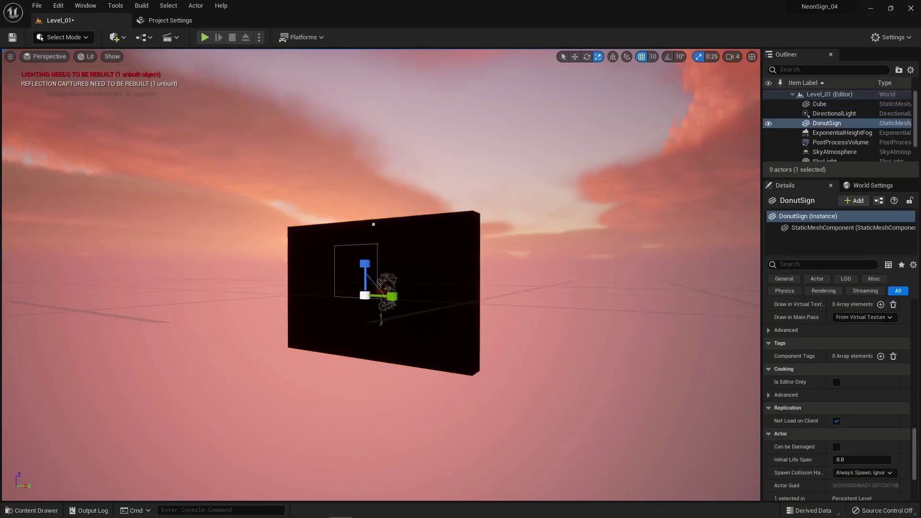
Enable 10° rotation snapping and rotate DonutSign about half a turn around its vertical axis.
scroll(382, 274, "up", 8)
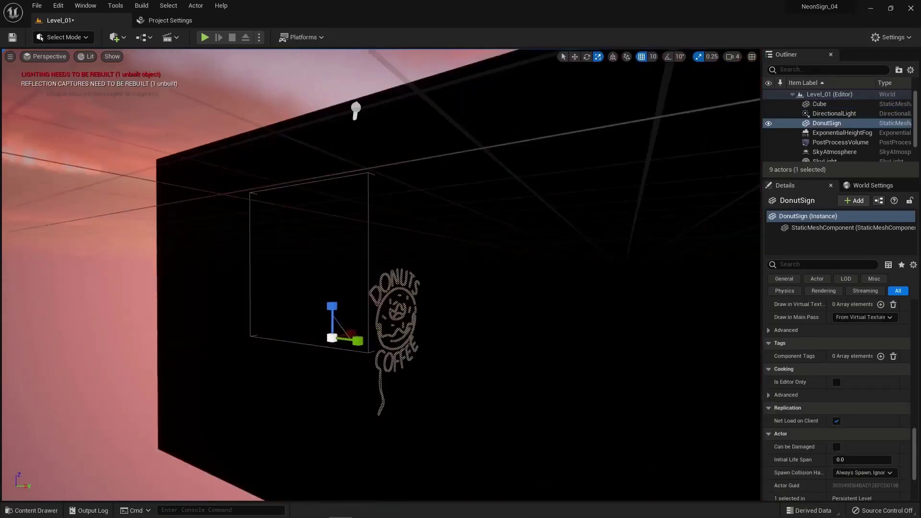
left_click_drag(381, 275, 326, 300, "alt")
right_click_drag(365, 271, 182, 79)
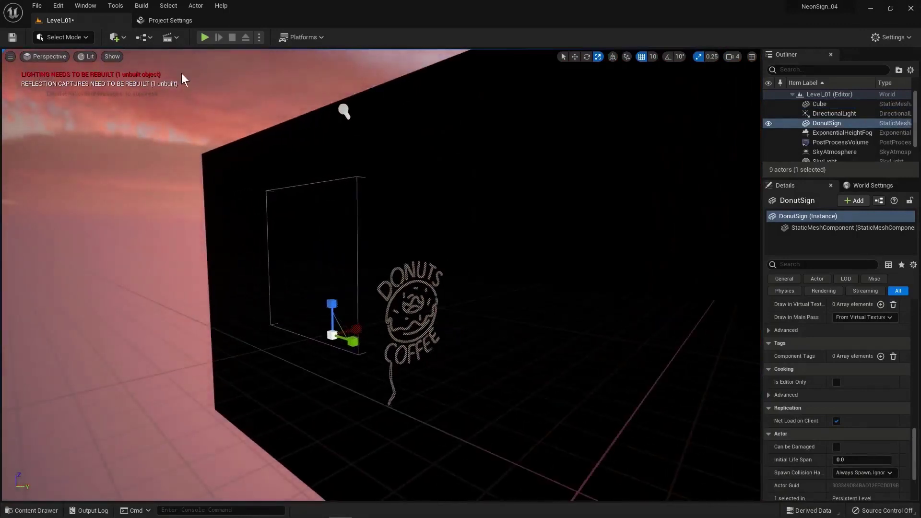
left_click(586, 56)
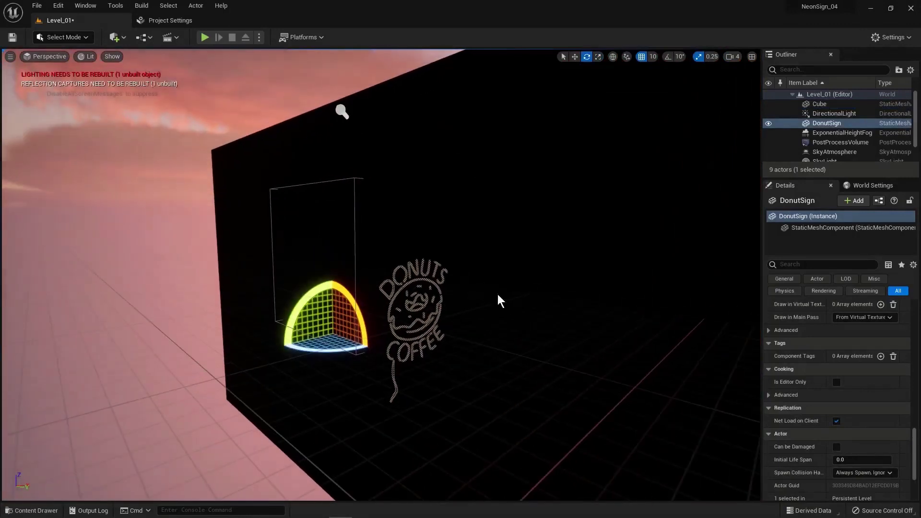
left_click(668, 57)
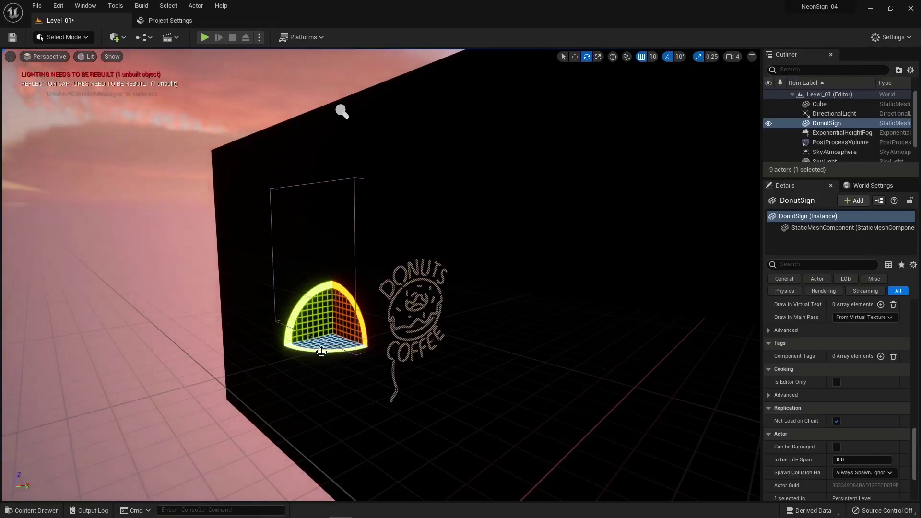
left_click_drag(322, 352, 401, 346)
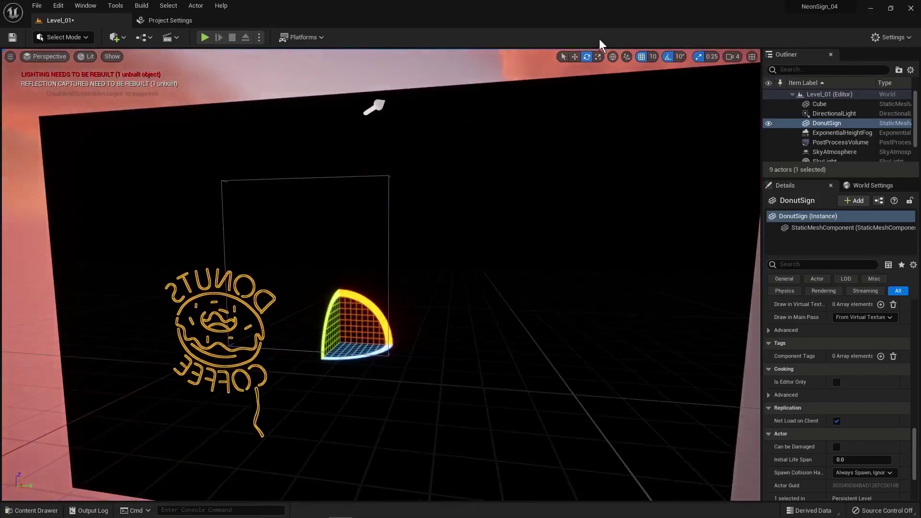
Move DonutSign along the X axis toward the wall, placing it against the dark face near the middle.
left_click(574, 57)
left_click_drag(461, 268, 258, 274, "alt")
left_click_drag(482, 332, 485, 325, "alt")
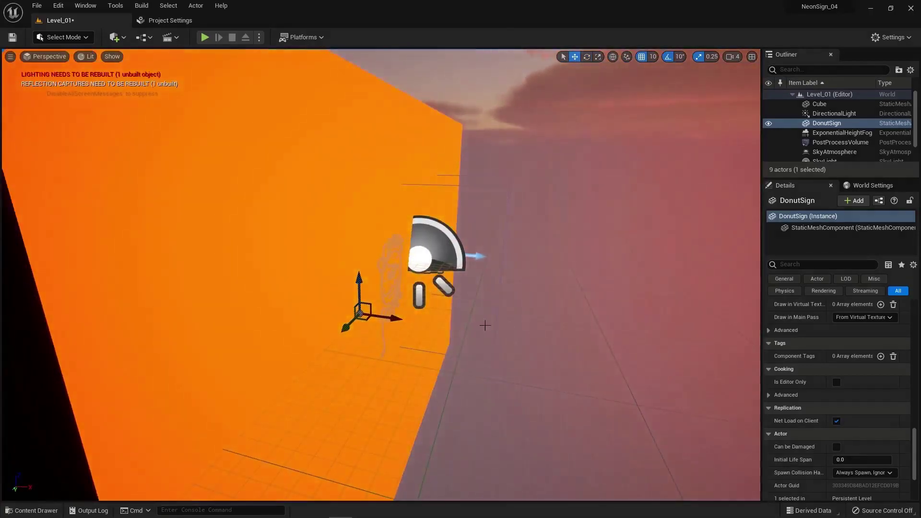
left_click_drag(342, 317, 498, 326, "alt")
left_click_drag(372, 370, 427, 371)
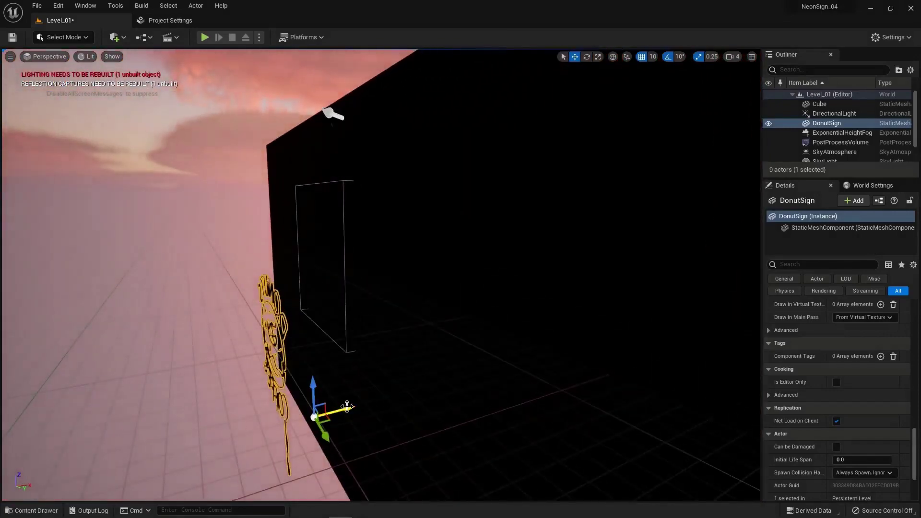
left_click_drag(346, 407, 497, 307)
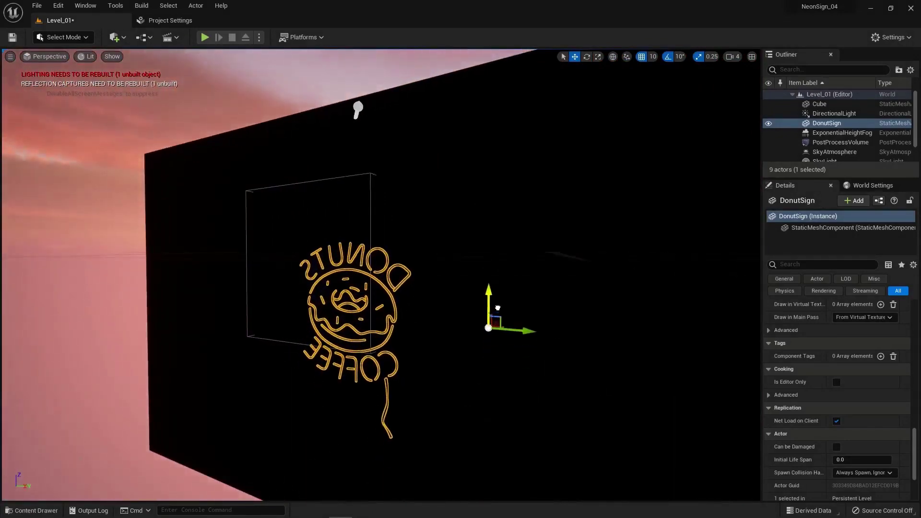
right_click_drag(488, 309, 432, 301, "alt")
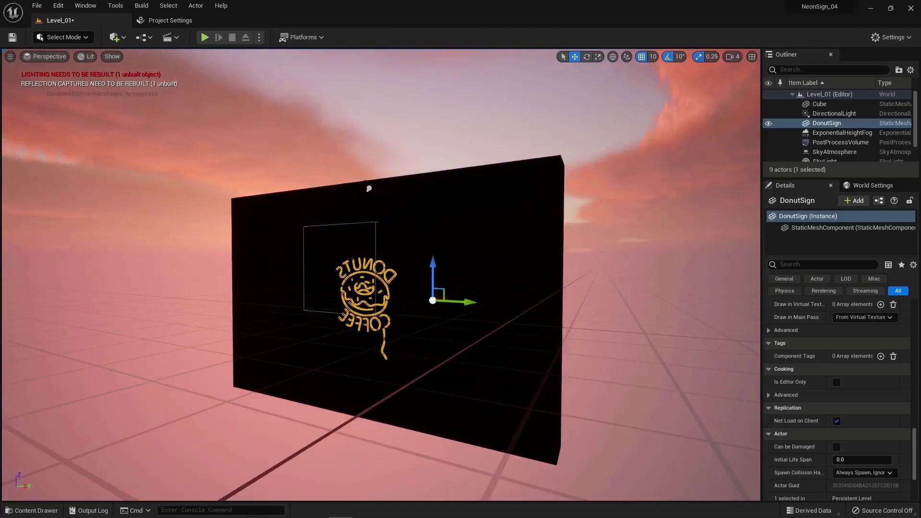
Check DonutSign's placement from several angles and shift it slightly away from the wall along the X axis.
left_click_drag(432, 300, 461, 305, "alt")
left_click_drag(530, 284, 534, 282, "alt")
scroll(381, 275, "down", 1)
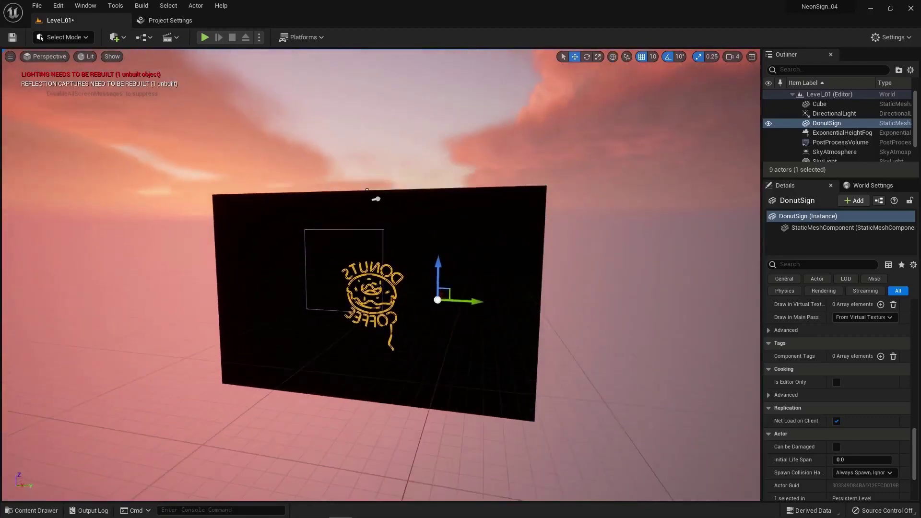
scroll(381, 275, "up", 4)
left_click_drag(382, 274, 342, 276, "alt")
left_click_drag(447, 323, 474, 325, "alt")
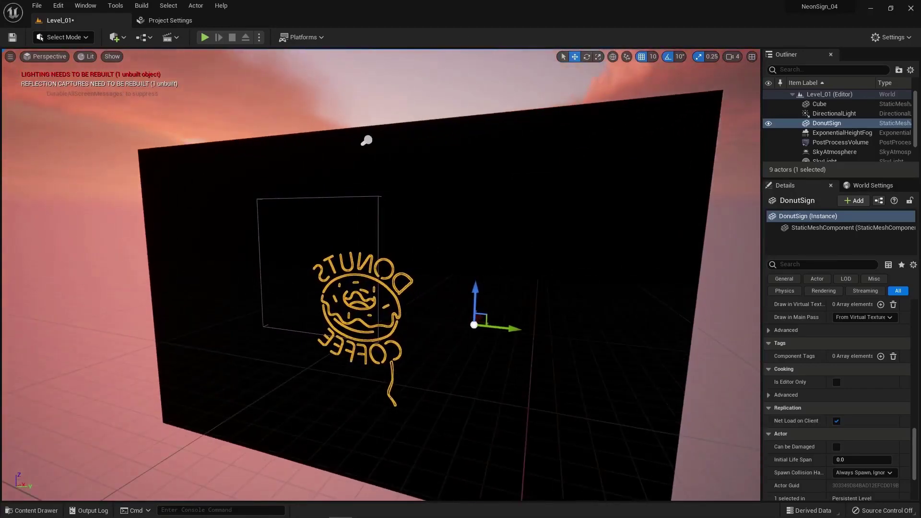
left_click(366, 140)
left_click_drag(365, 141, 589, 267, "alt")
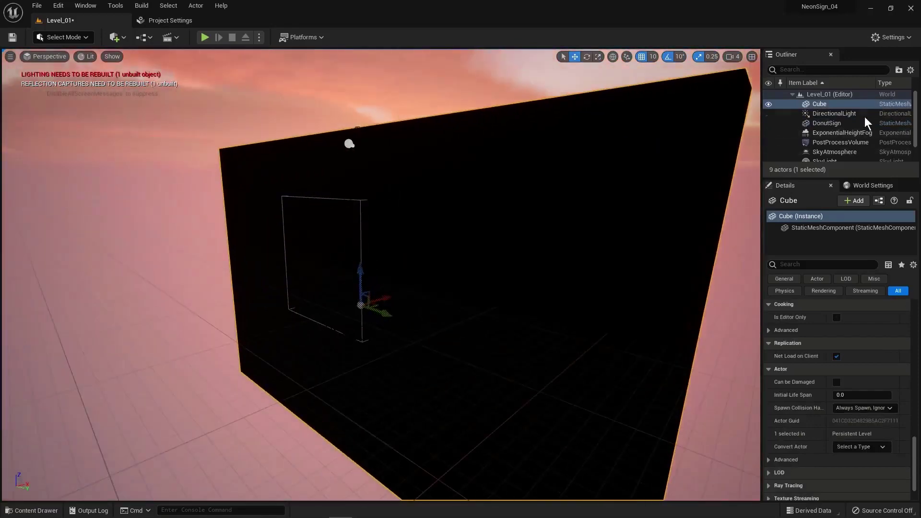
left_click(834, 124)
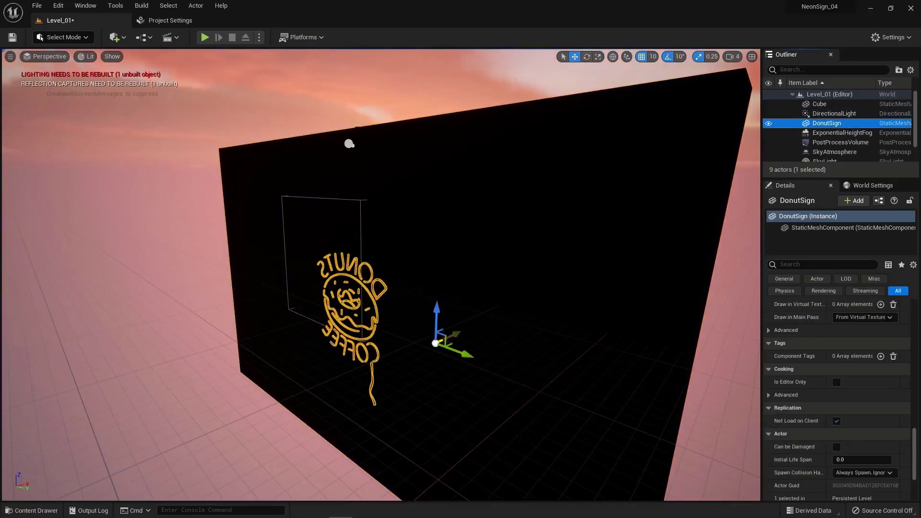
left_click_drag(349, 144, 343, 148, "alt")
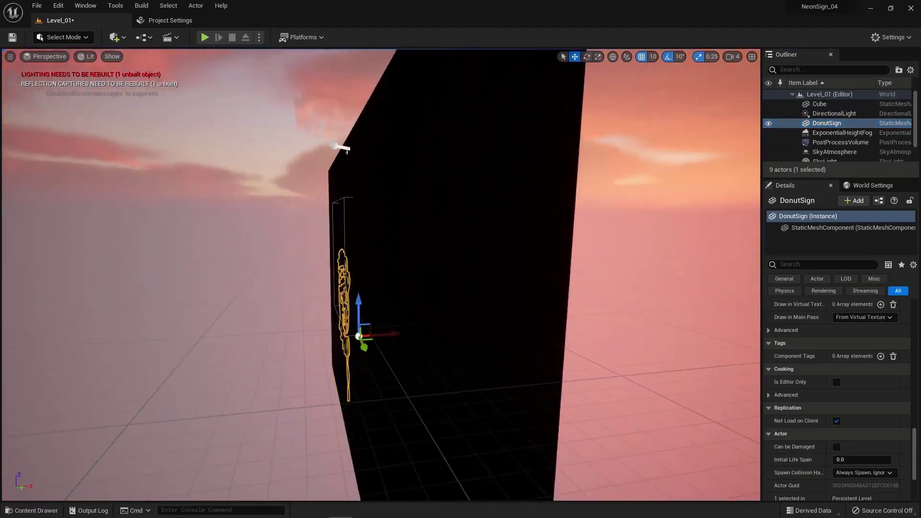
left_click_drag(393, 331, 369, 332)
left_click_drag(369, 332, 510, 330, "alt")
double_click(833, 113)
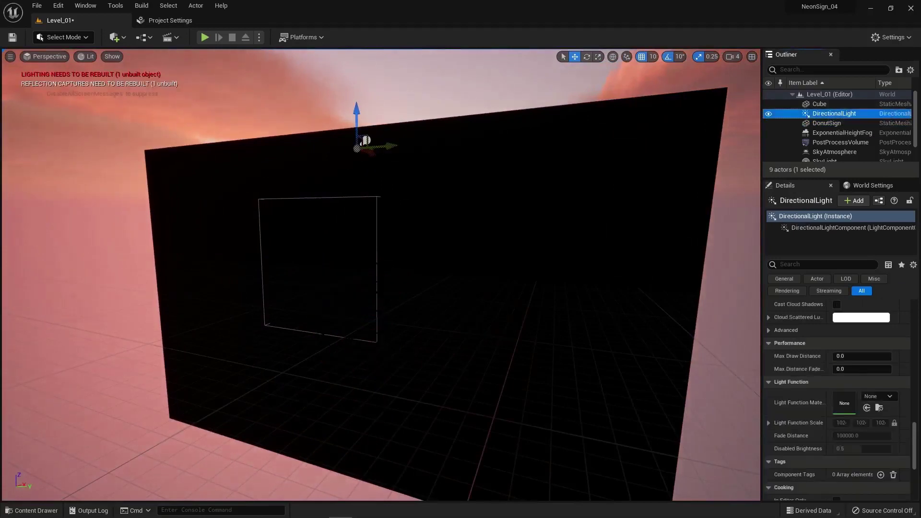
left_click(819, 104)
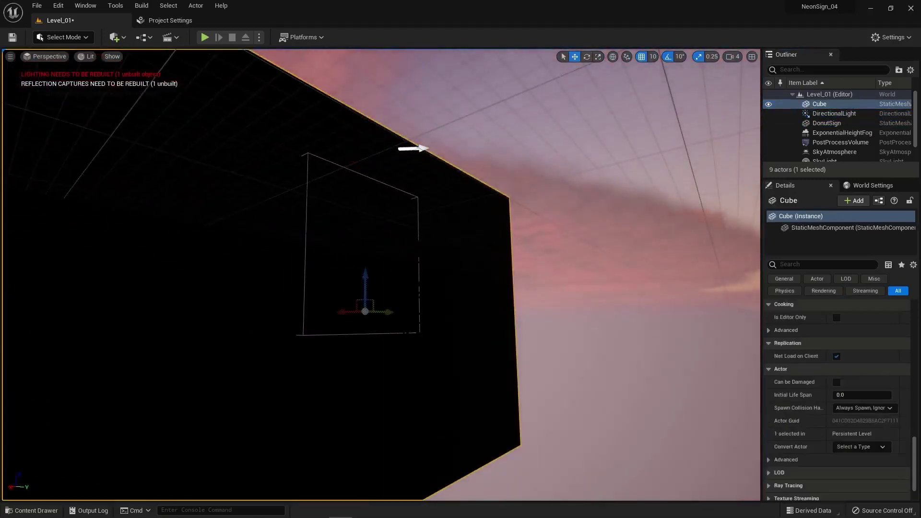
left_click_drag(461, 268, 355, 288, "alt")
left_click(840, 142)
left_click_drag(460, 268, 365, 280, "alt")
Reselect DonutSign and nudge it along the X axis back toward the wall's face.
double_click(839, 124)
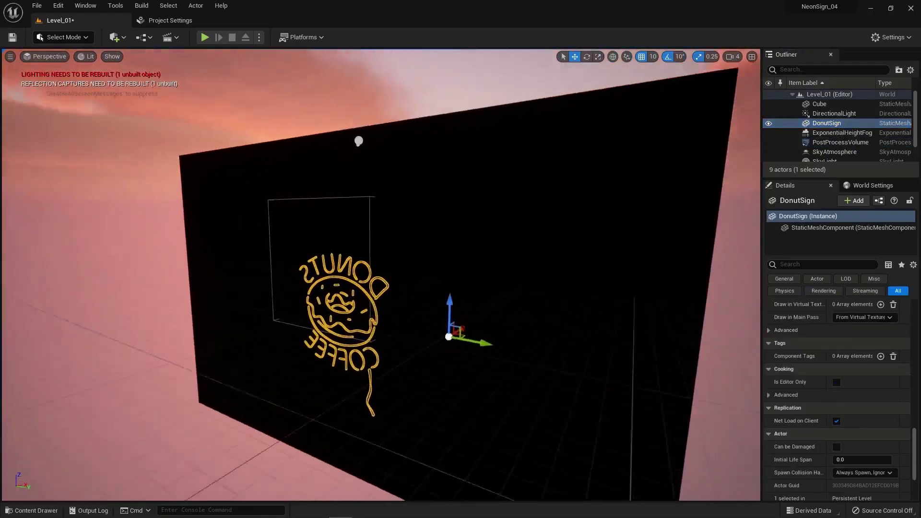
left_click_drag(404, 326, 369, 333, "alt")
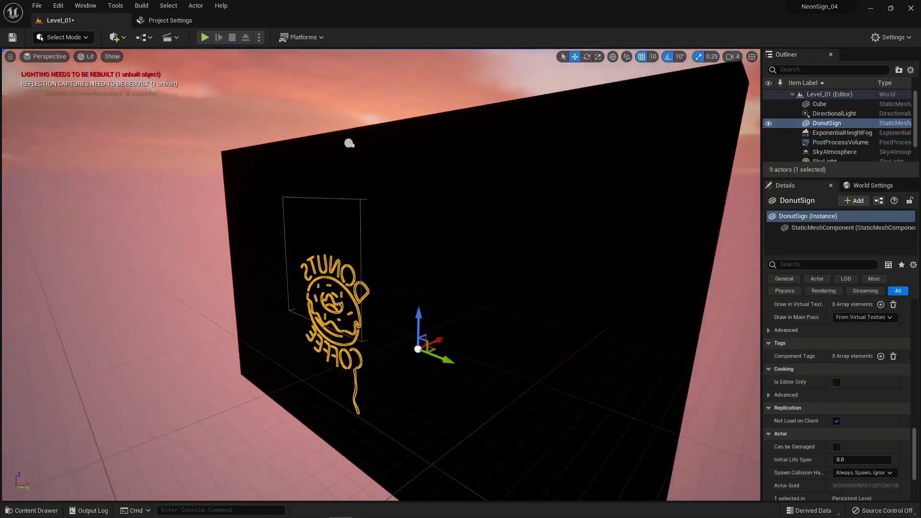
left_click_drag(440, 340, 533, 328)
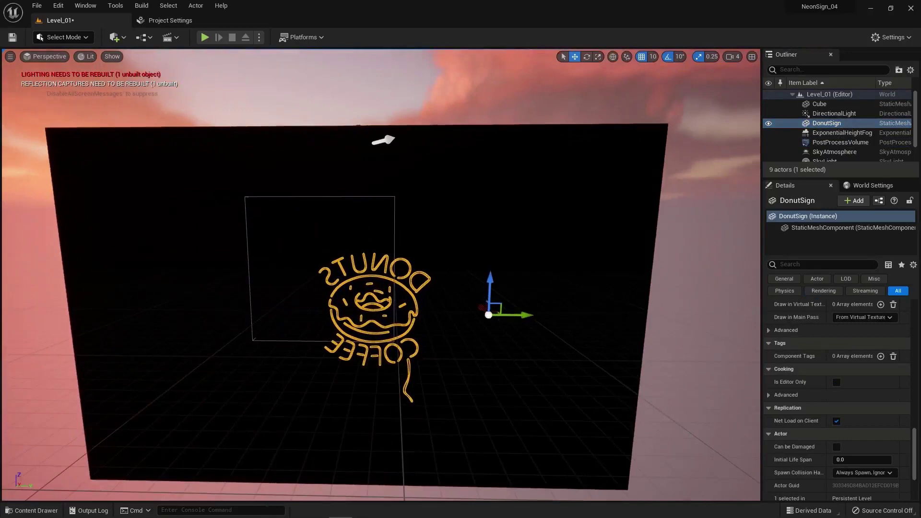